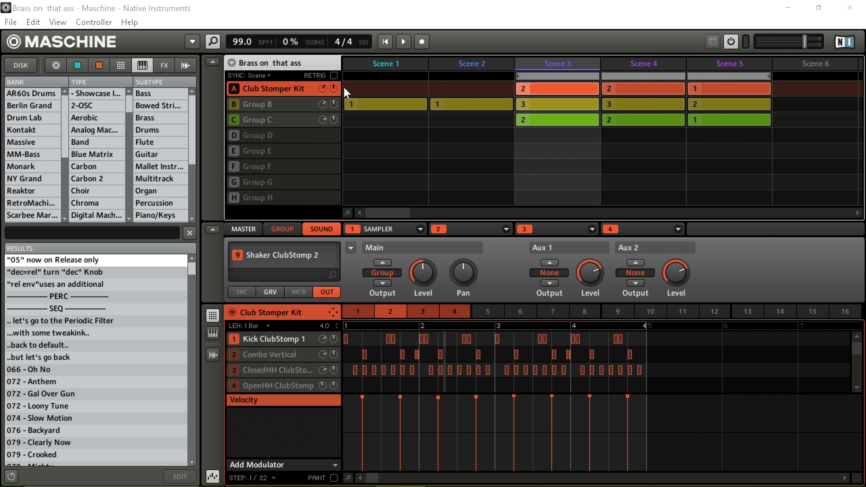
- Review the patterns and sounds in Group C, Group B and the Club Stomper Kit group
left_click(278, 97)
left_click(277, 116)
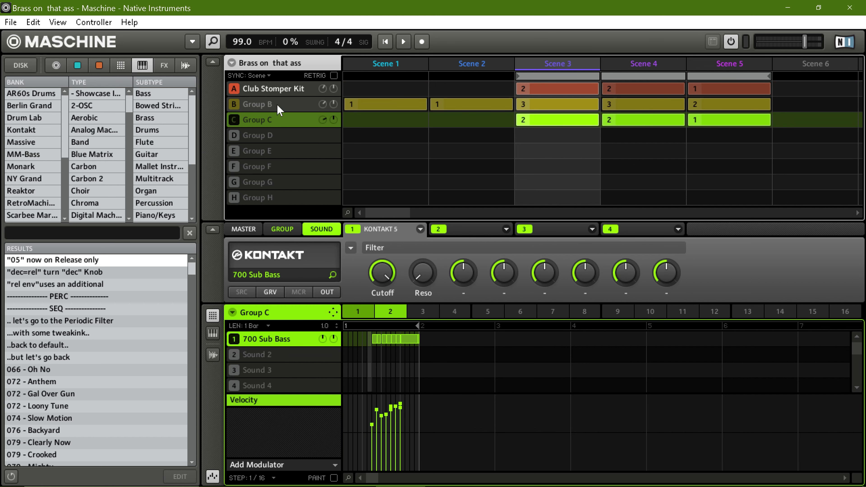
left_click(277, 108)
left_click(273, 118)
left_click(277, 106)
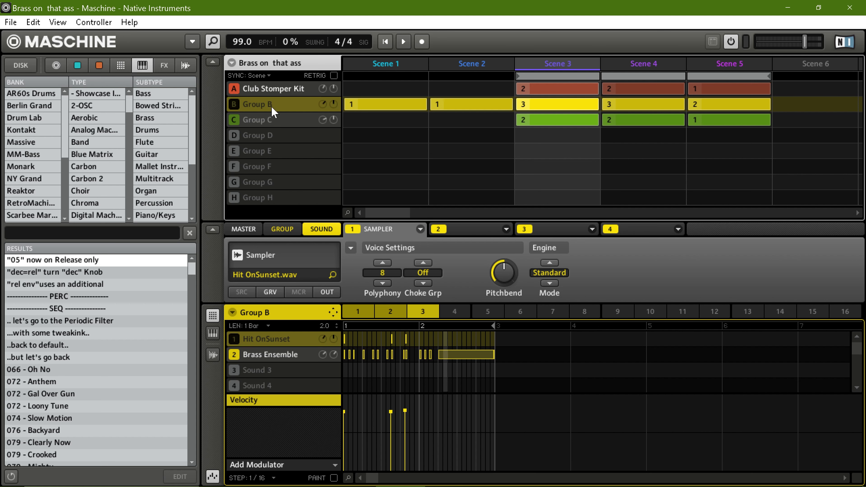
left_click(298, 94)
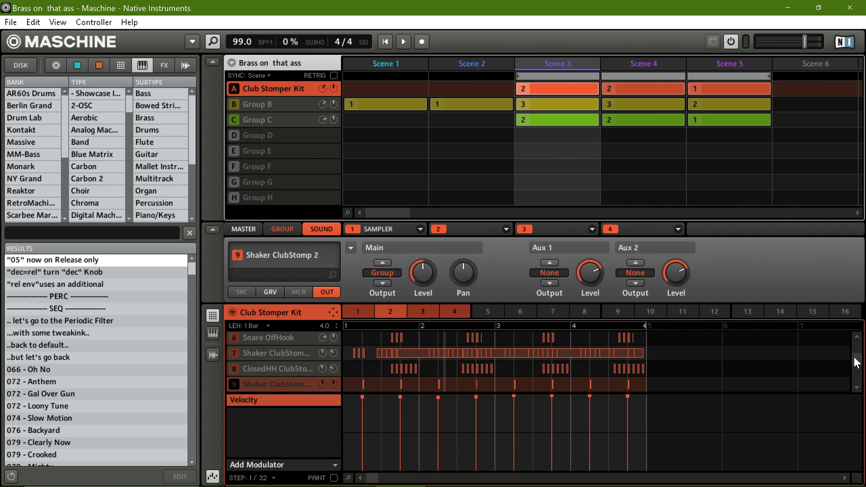
mouse_move(857, 363)
left_mouse_down()
mouse_move(857, 384)
mouse_move(858, 346)
left_mouse_up()
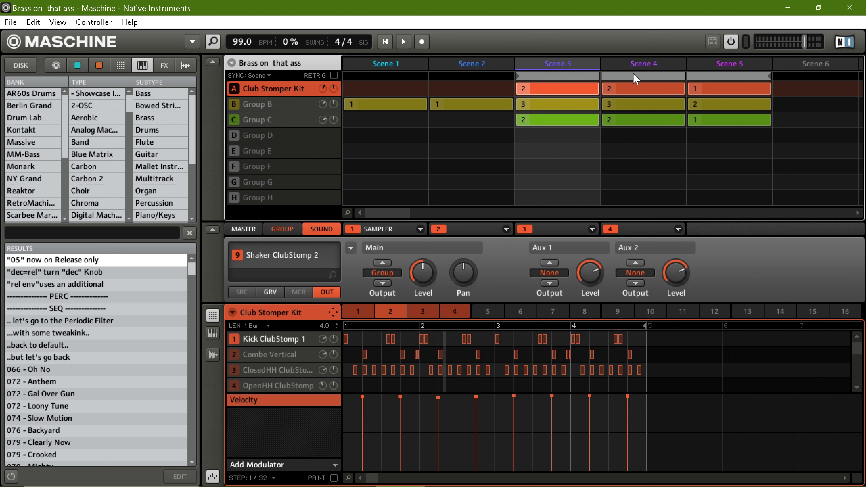
- Open the audio export settings and check the contents of the brassonthatbounce destination folder
left_click(9, 22)
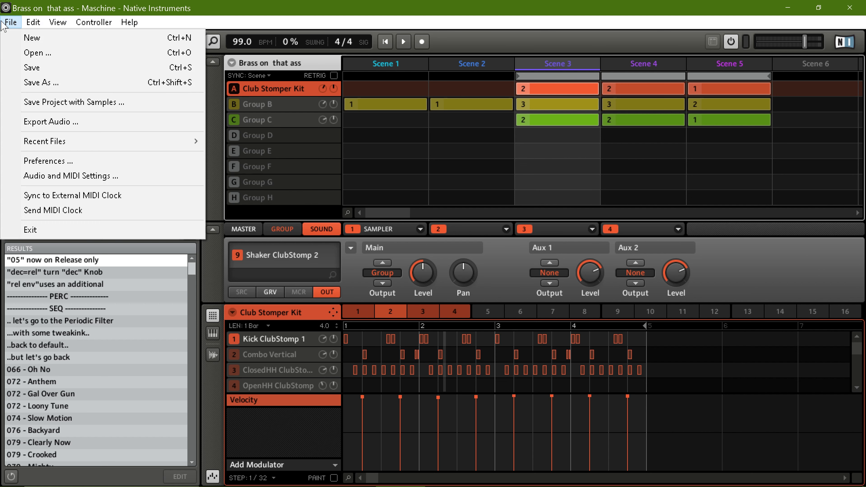
left_click(101, 131)
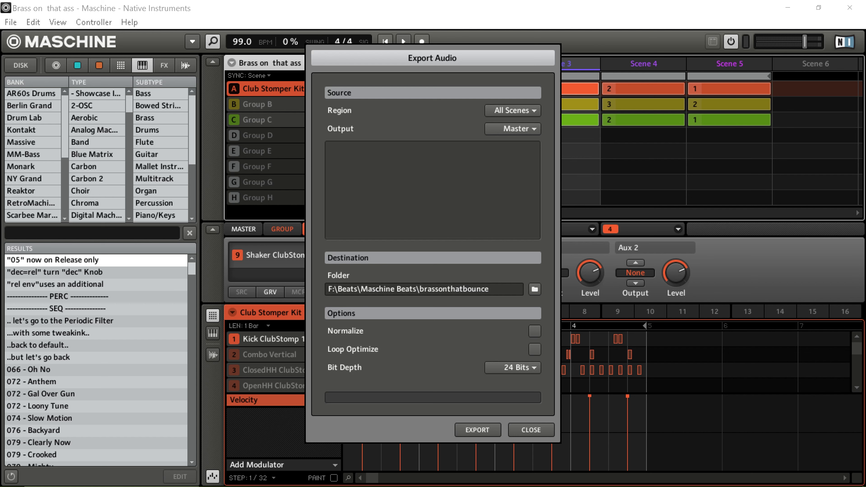
left_click_drag(865, 96, 537, 136)
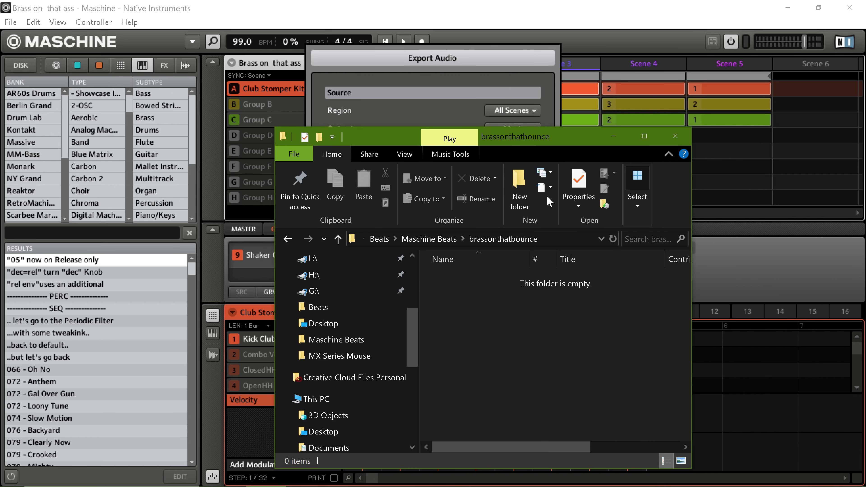
left_click(612, 138)
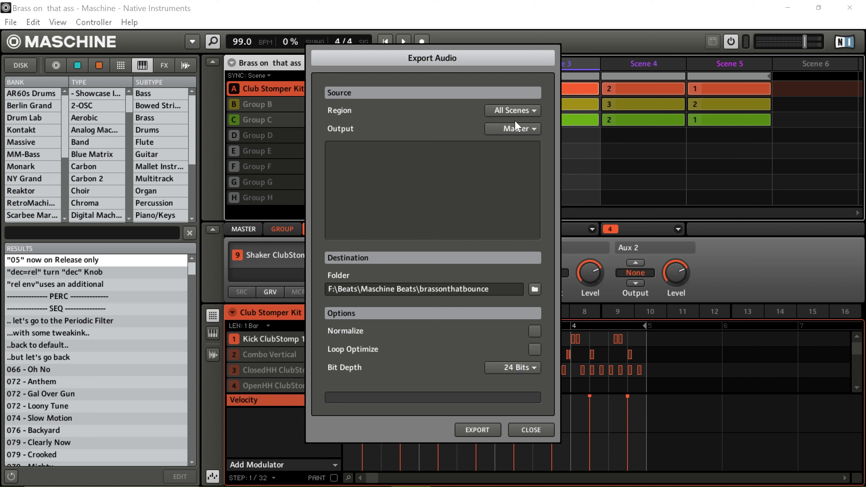
- Set the export region to Loop Range and export the Master output to the brassonthatbounce folder
left_click(515, 113)
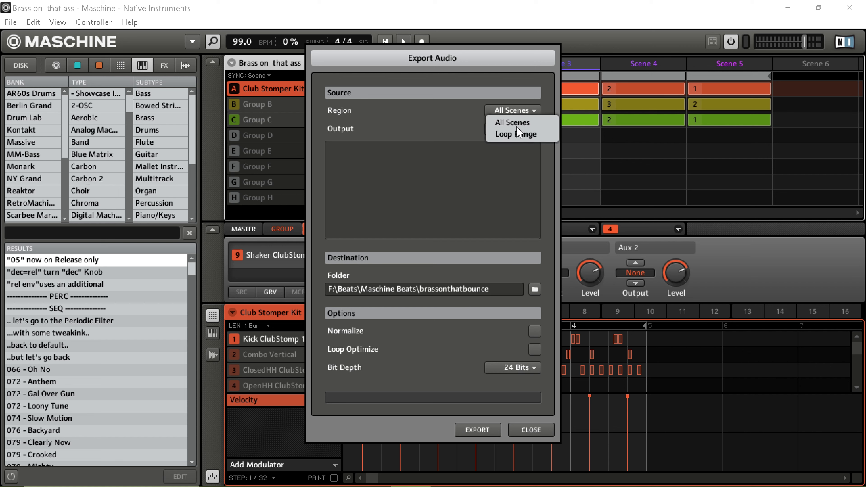
left_click(512, 134)
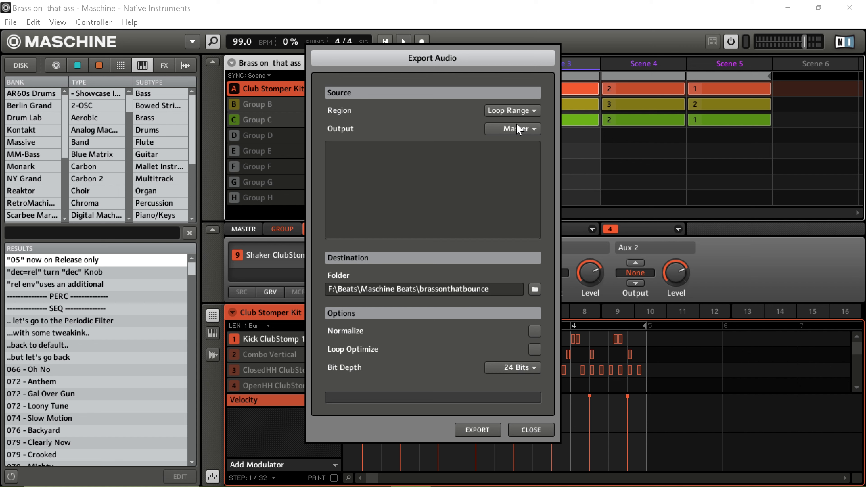
left_click(499, 111)
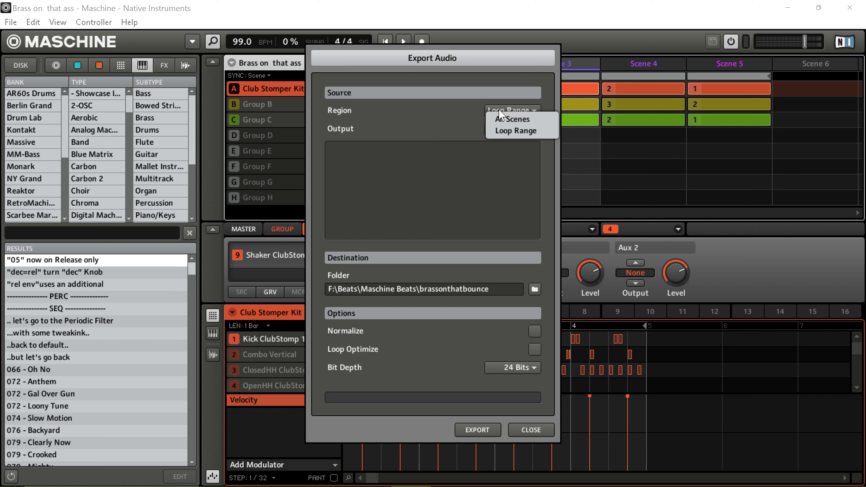
left_click(512, 132)
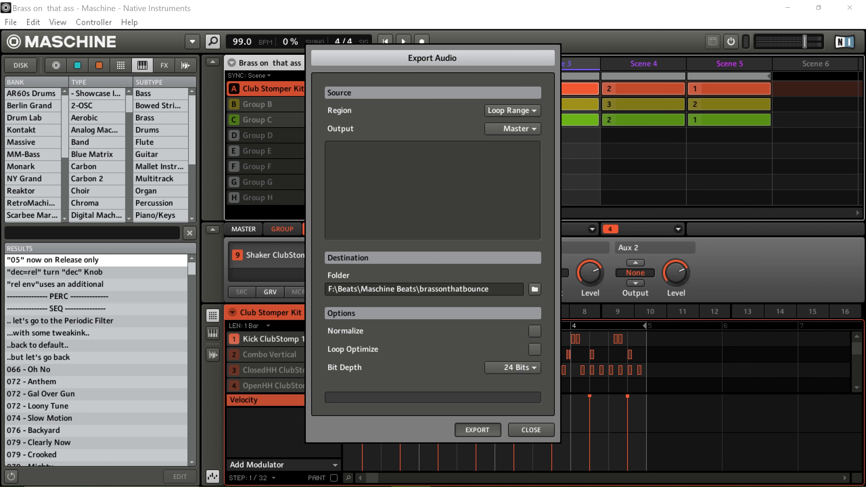
left_click(478, 430)
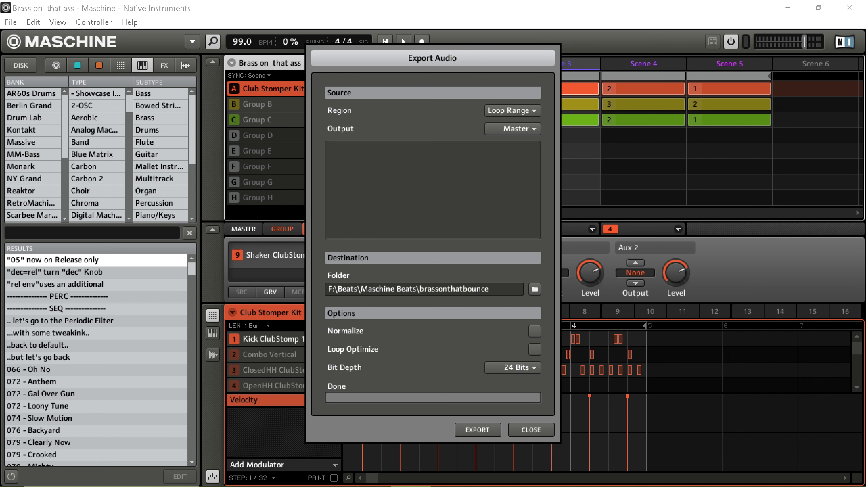
- Check the exported file in File Explorer under Music (F:), Beats, Maschine Beats, brassonthatbounce, and close the export settings
left_click(289, 486)
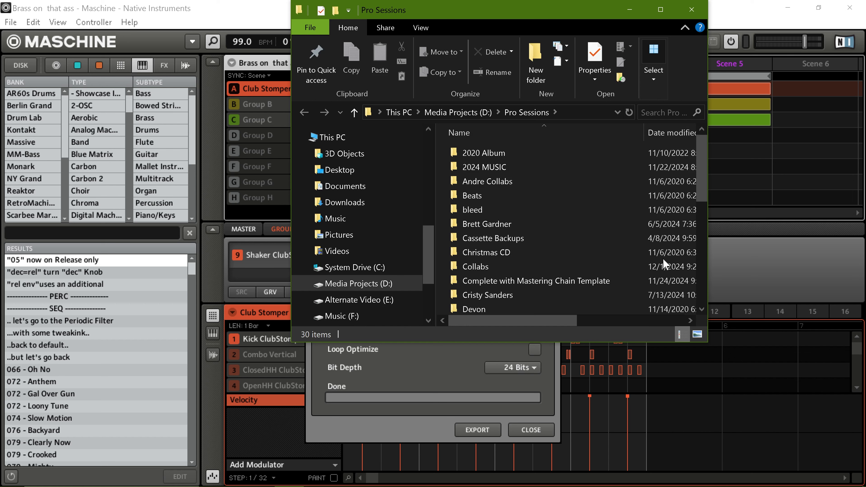
left_click(368, 301)
left_click(342, 316)
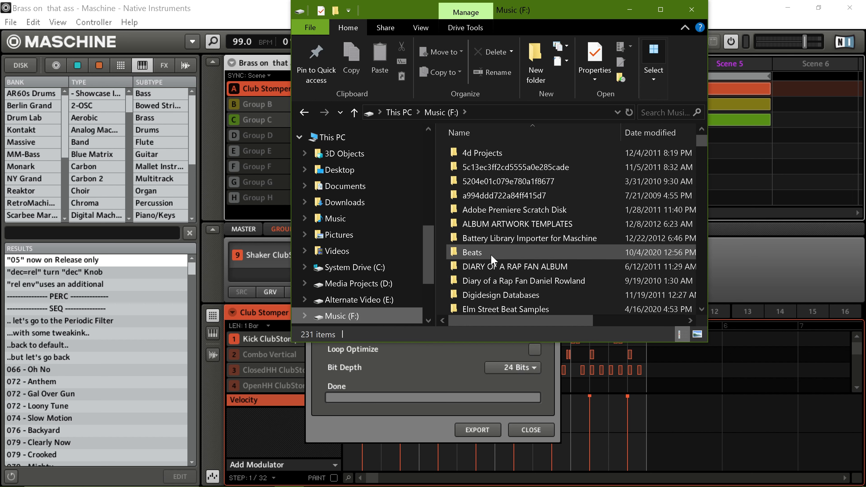
double_click(492, 256)
left_click(492, 269)
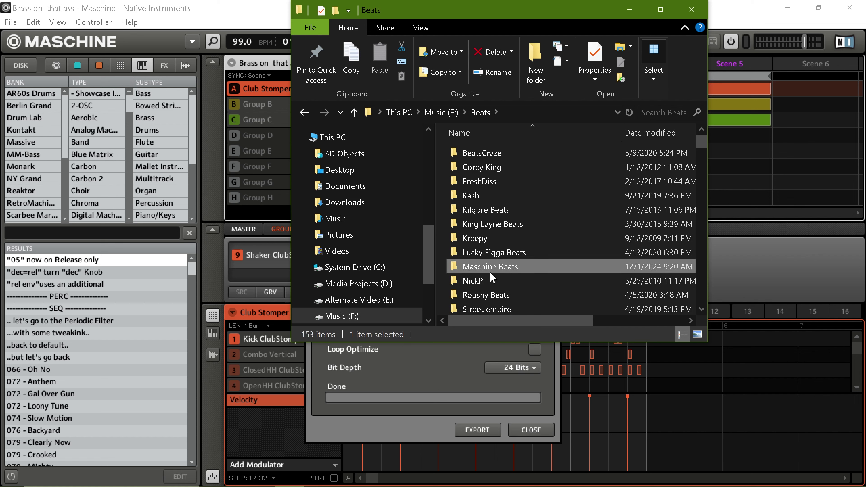
double_click(490, 271)
scroll(522, 265, "down", 5)
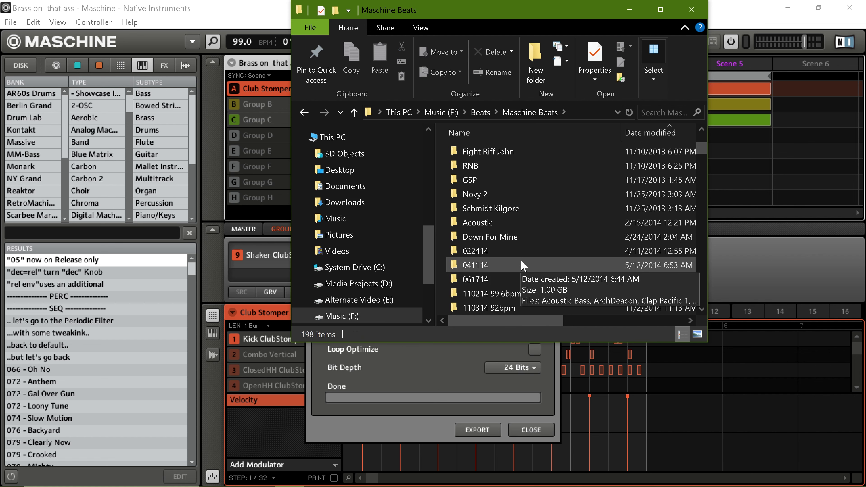
scroll(523, 265, "down", 3)
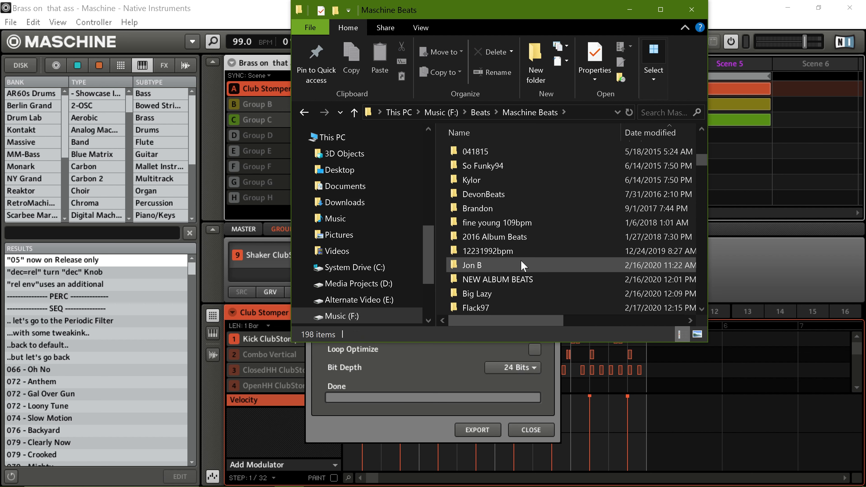
scroll(523, 265, "down", 1)
scroll(524, 265, "down", 2)
double_click(522, 265)
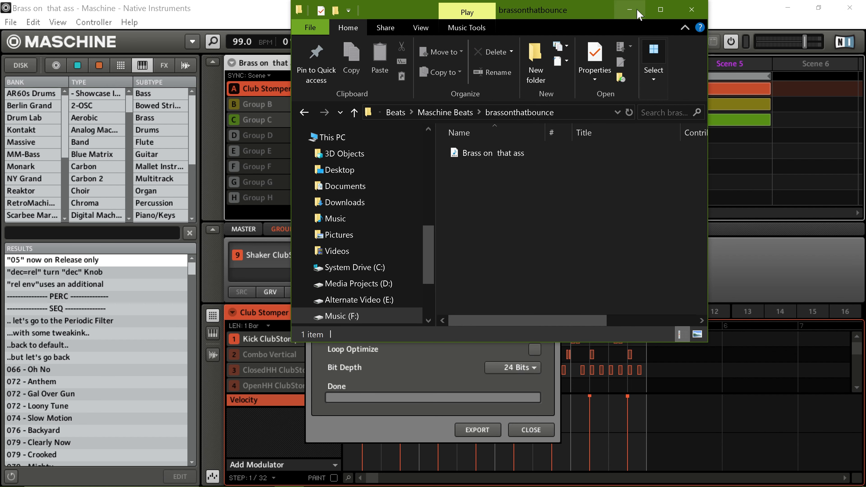
left_click(630, 10)
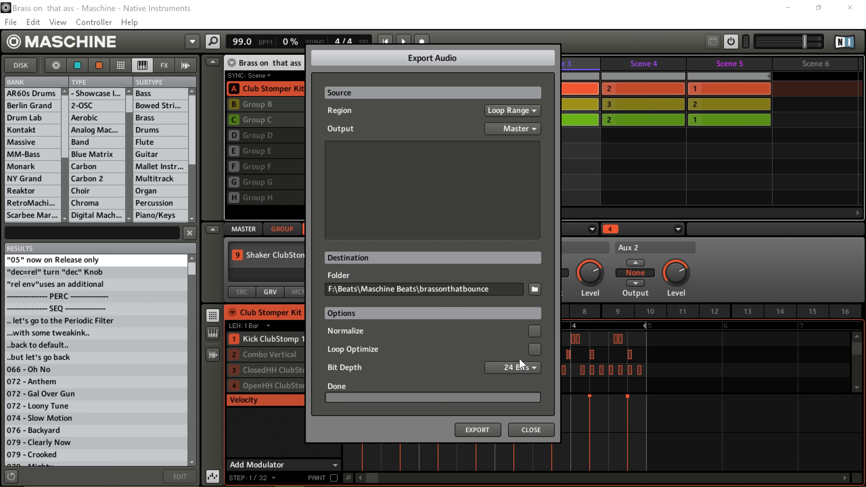
left_click(541, 428)
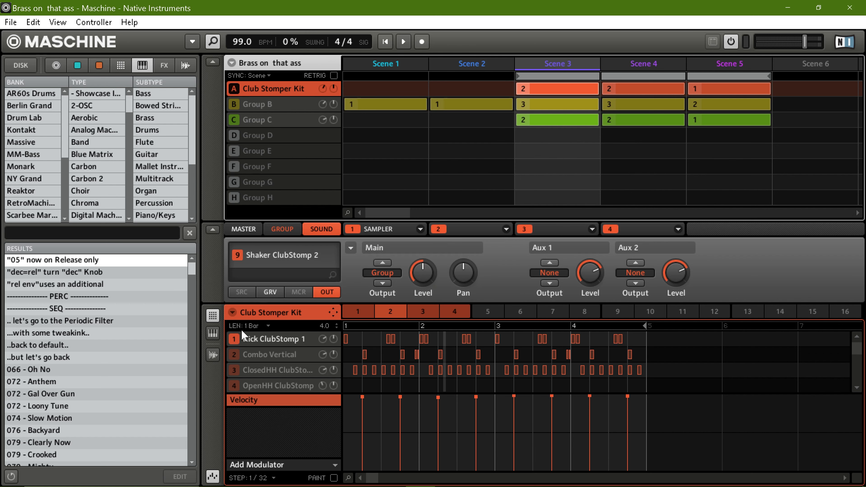
- Solo the Combo Vertical sound in Club Stomper Kit and export its audio to the brassonthatbounce folder
left_click(246, 356)
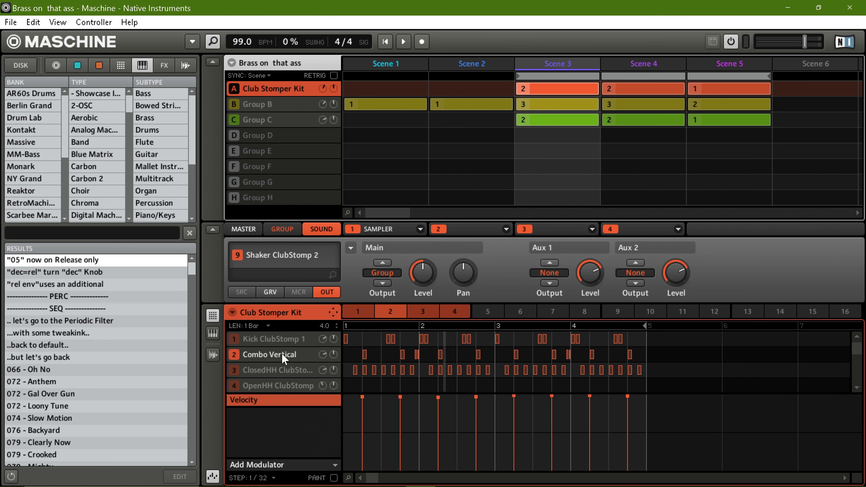
left_click(8, 23)
left_click(29, 121)
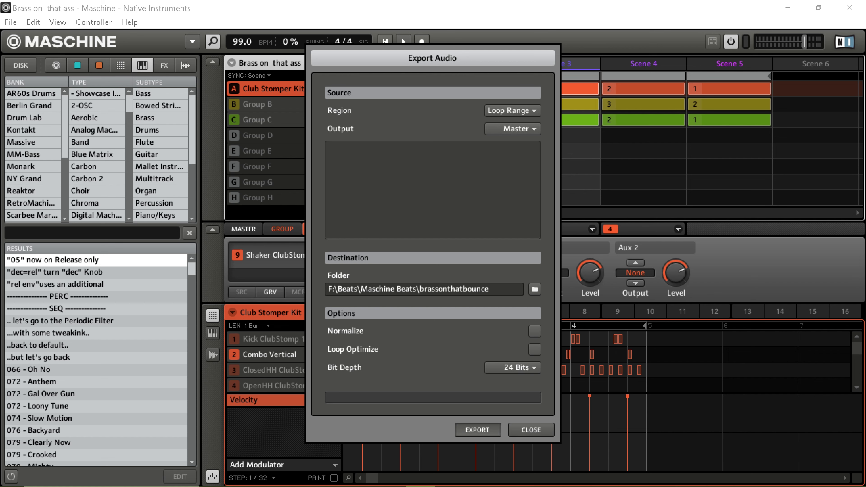
left_click(478, 430)
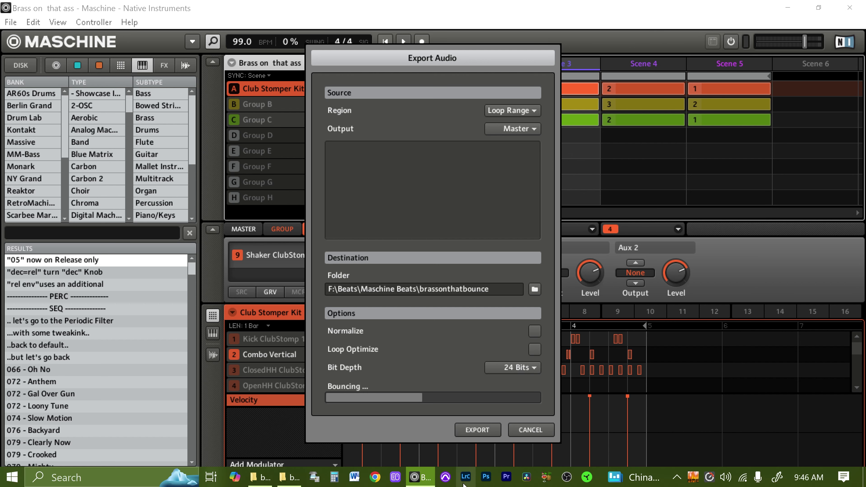
- Check the exported files in the brassonthatbounce folder, closing the duplicate folder window and the export settings
left_click(297, 479)
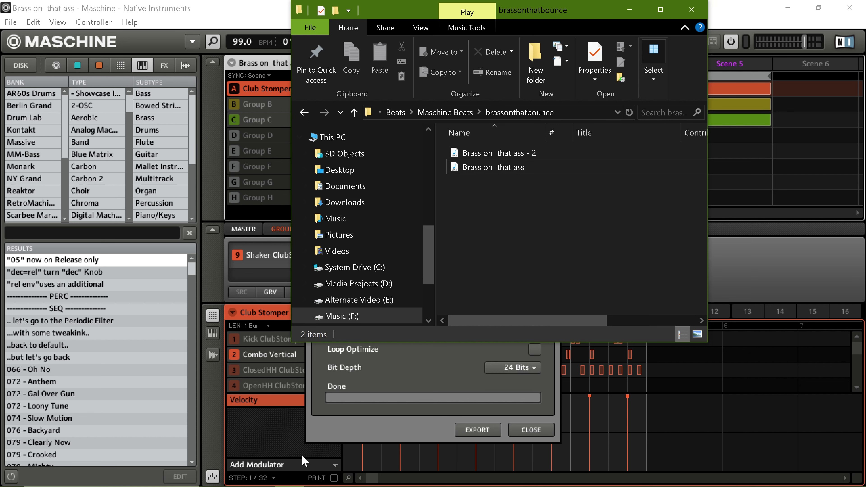
mouse_move(272, 485)
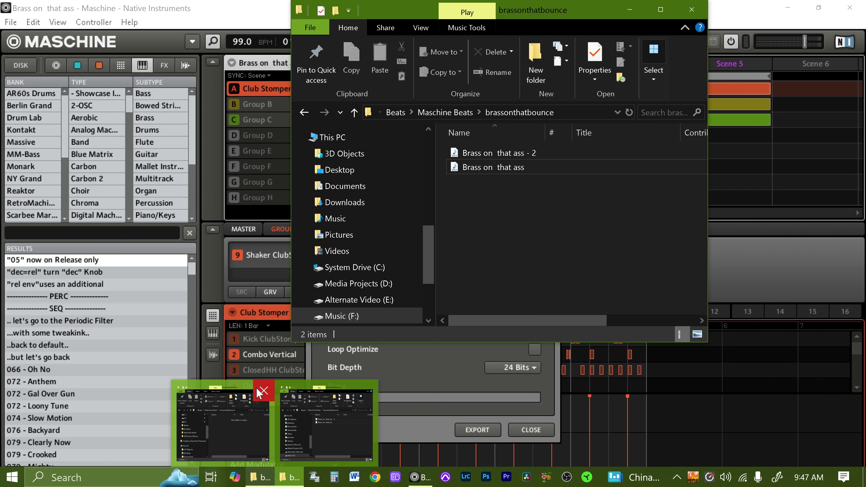
left_click(257, 388)
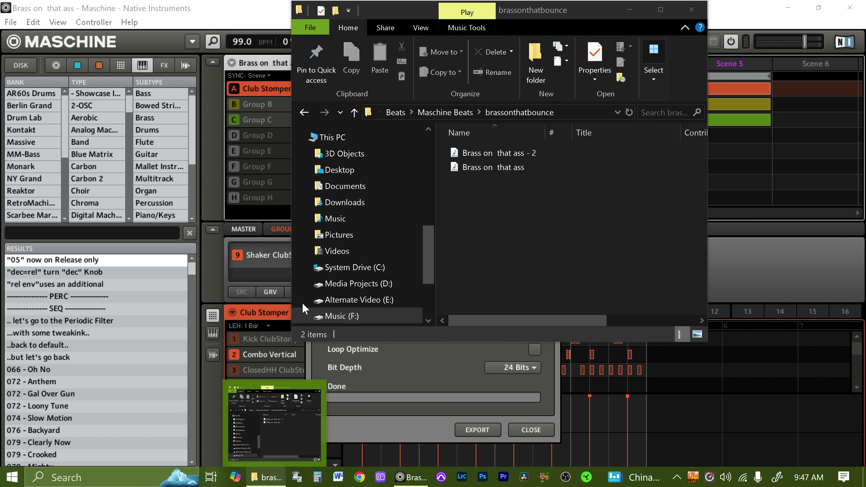
left_click(637, 11)
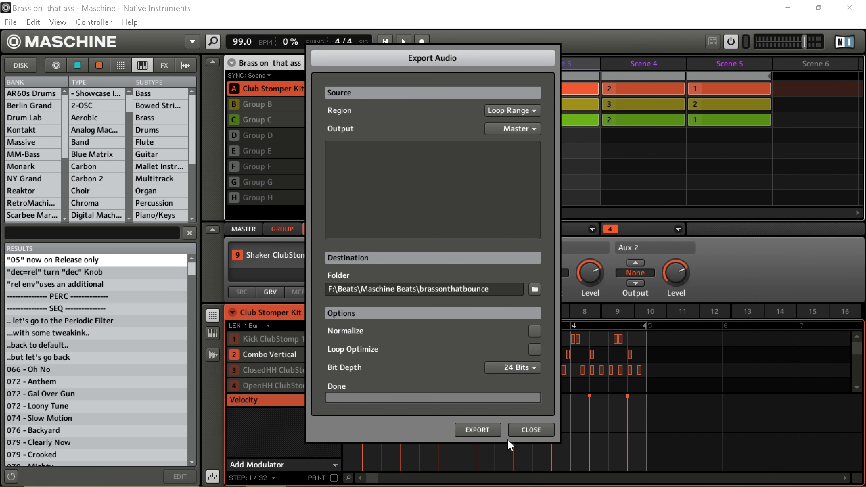
left_click(521, 429)
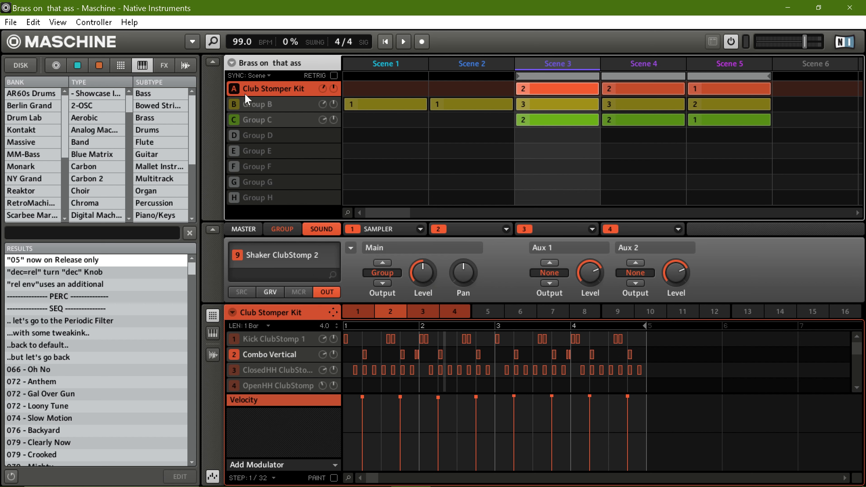
- Silence the Club Stomper Kit group and make Group B the only audible group
left_click(237, 102)
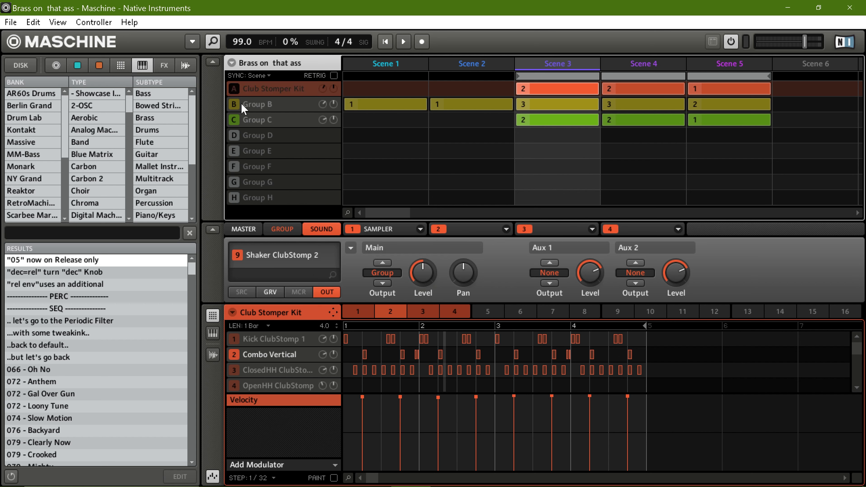
left_click(251, 104)
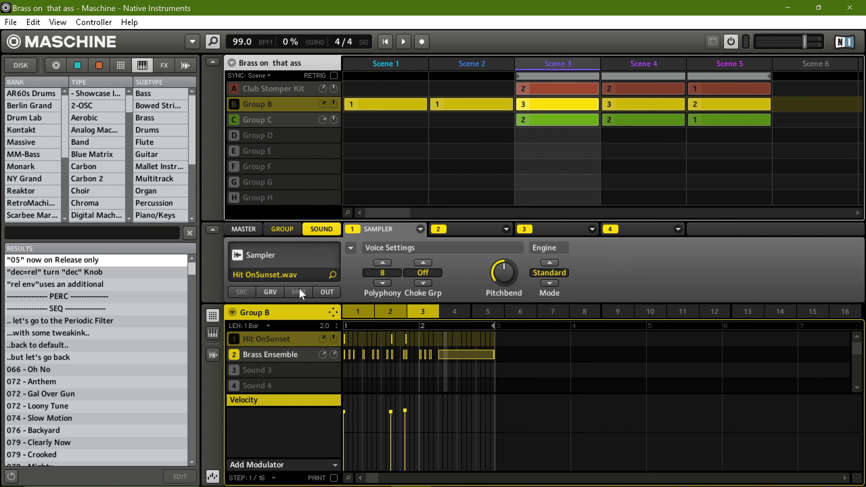
left_click(234, 106)
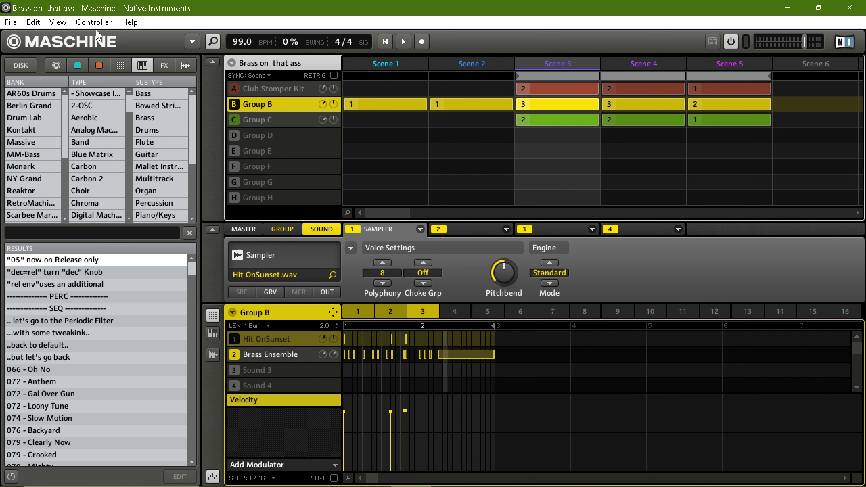
- Export Group B's audible Brass Ensemble sound through the Master output to the brassonthatbounce folder
left_click(11, 22)
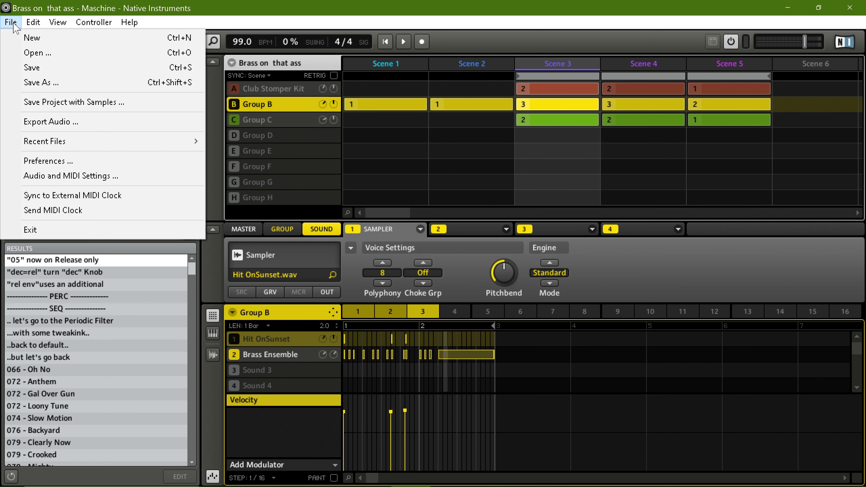
left_click(48, 122)
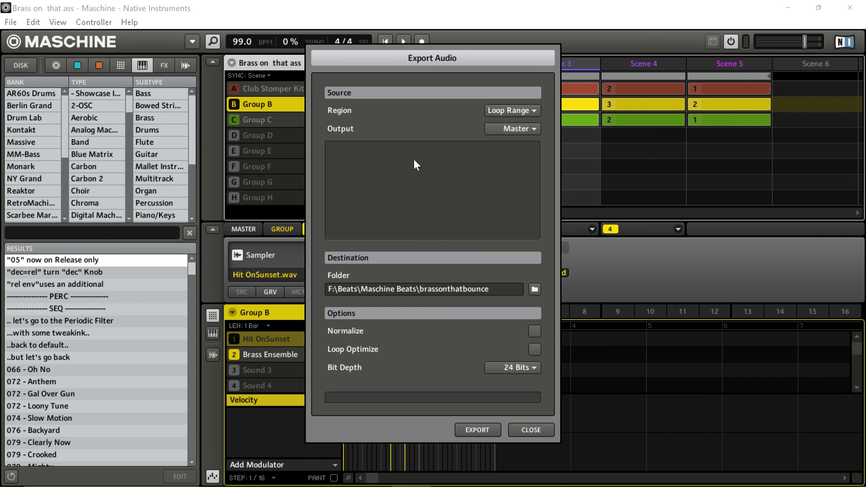
left_click(477, 436)
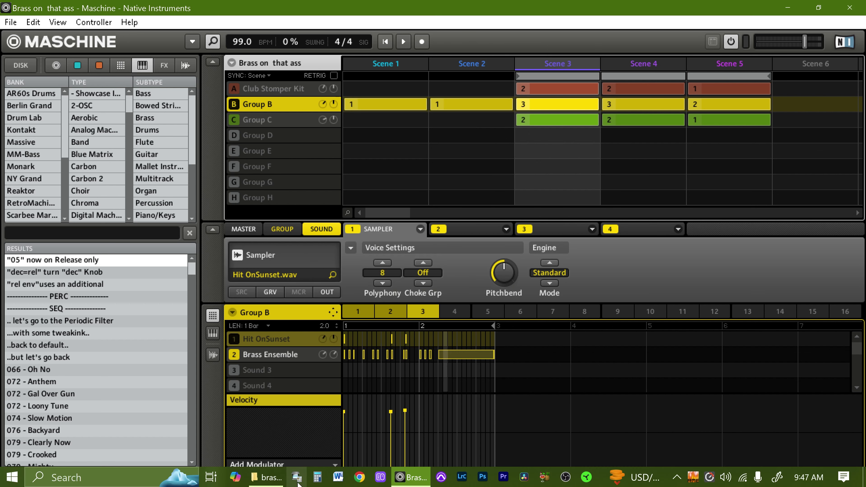
- Check the exported audio files in the brassonthatbounce folder and close Maschine
left_click(284, 477)
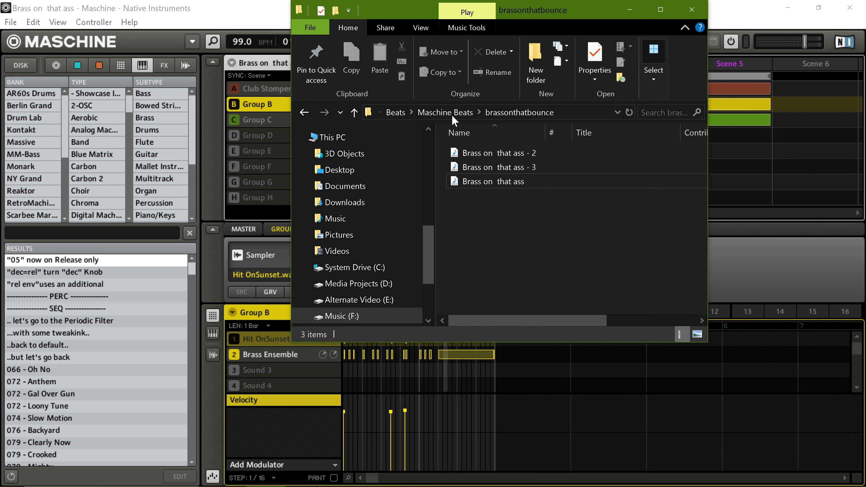
left_click(630, 14)
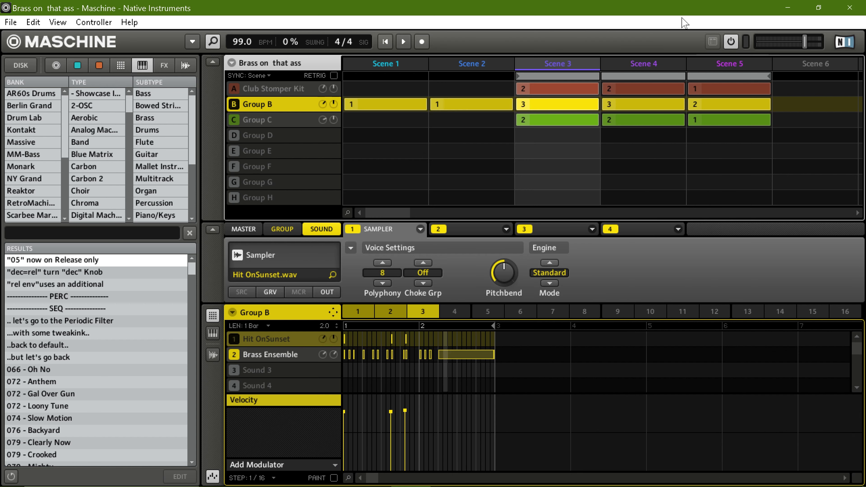
left_click(851, 13)
- Launch Pro Tools and open the recent session named example
mouse_move(372, 481)
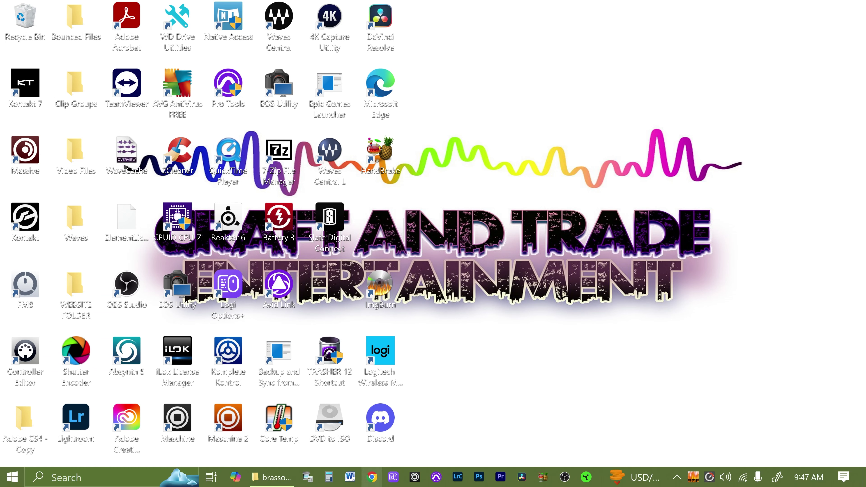
left_click(436, 478)
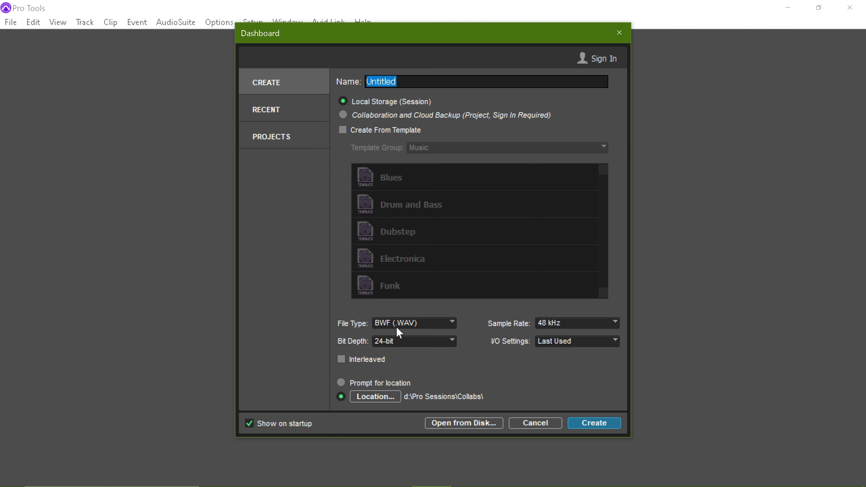
left_click(316, 109)
double_click(399, 99)
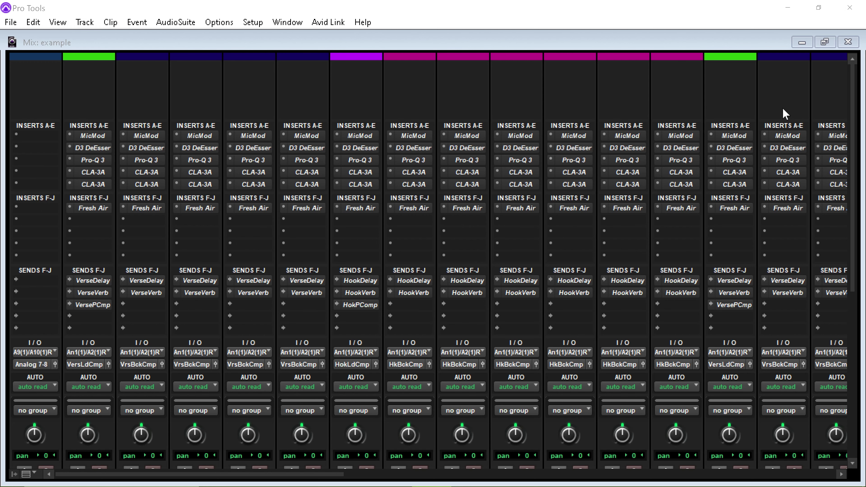
- Switch from the Mix window to the Edit window and set the session tempo to 99 BPM
left_click(429, 52)
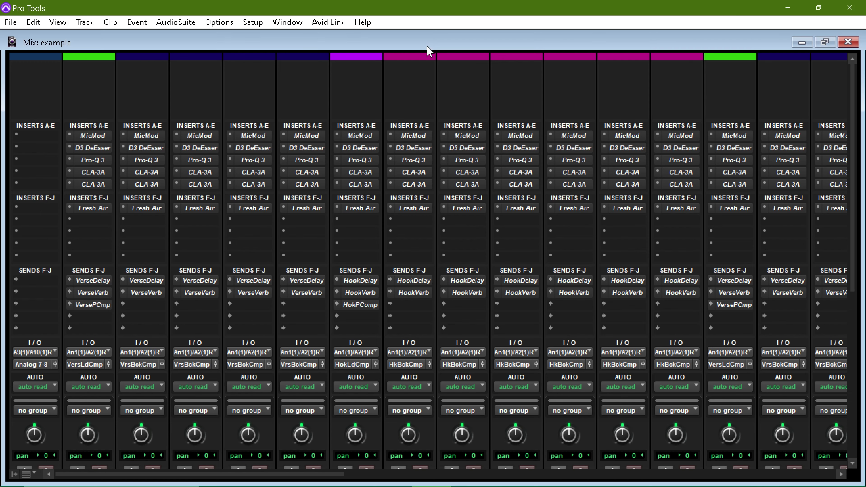
scroll(429, 53, "down", 1)
scroll(429, 51, "up", 1)
key("ctrl+equal")
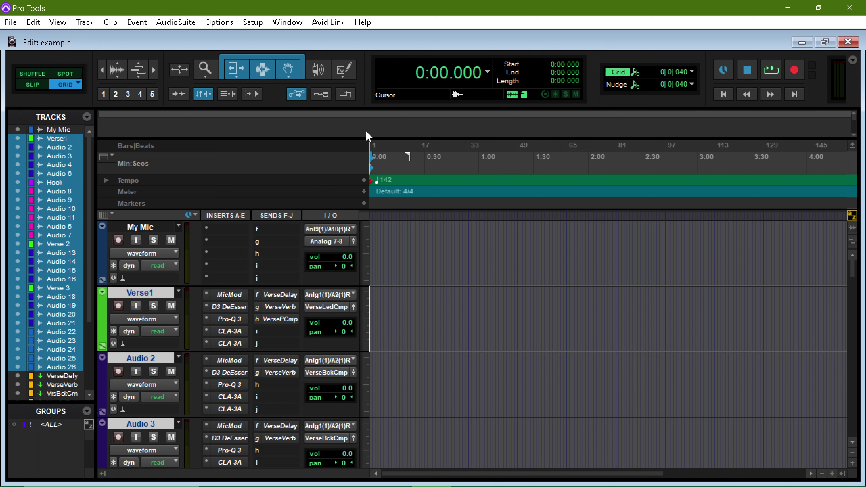
double_click(374, 184)
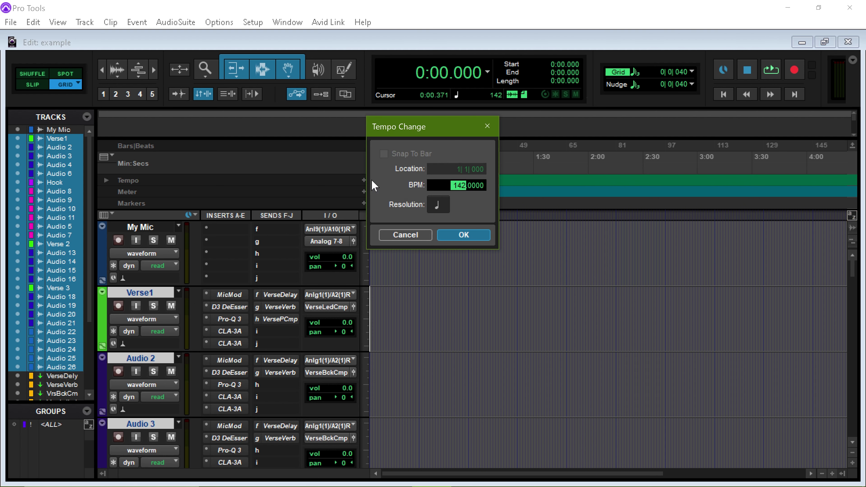
type("99")
key("Return")
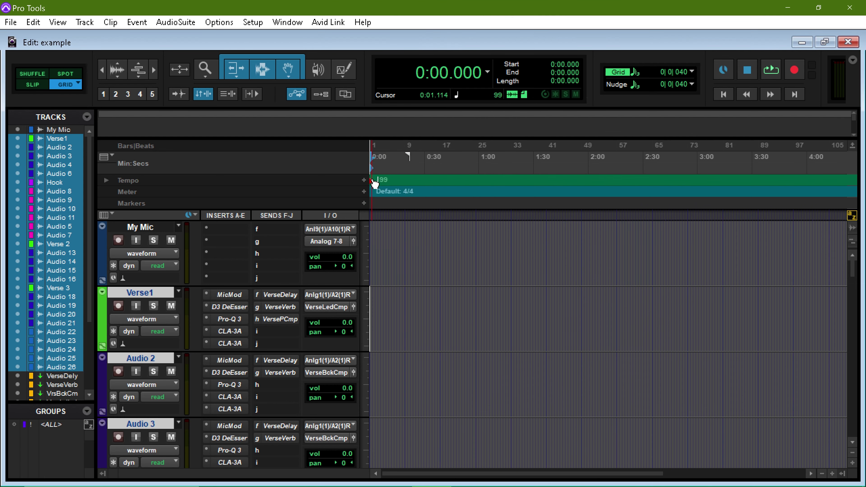
- Select the My Mic track, start an audio import and browse to Beats > Maschine Beats > brassonthatbounce on the Music (F:) drive
left_click(163, 228)
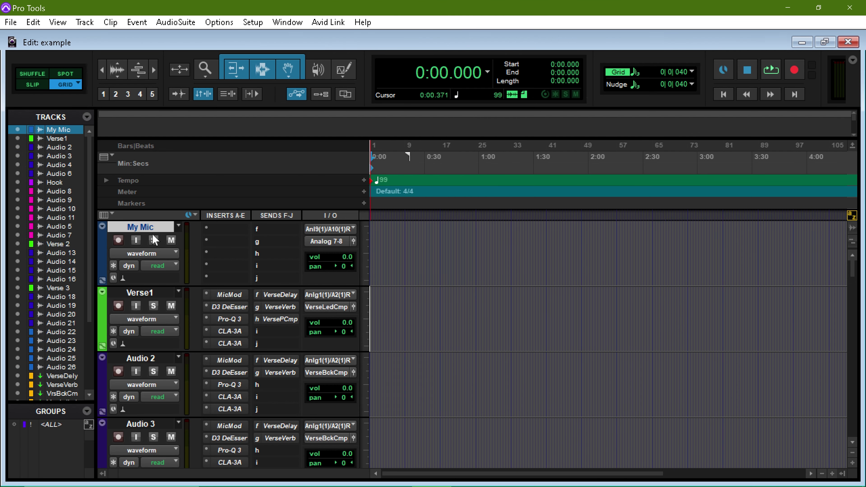
left_click(11, 22)
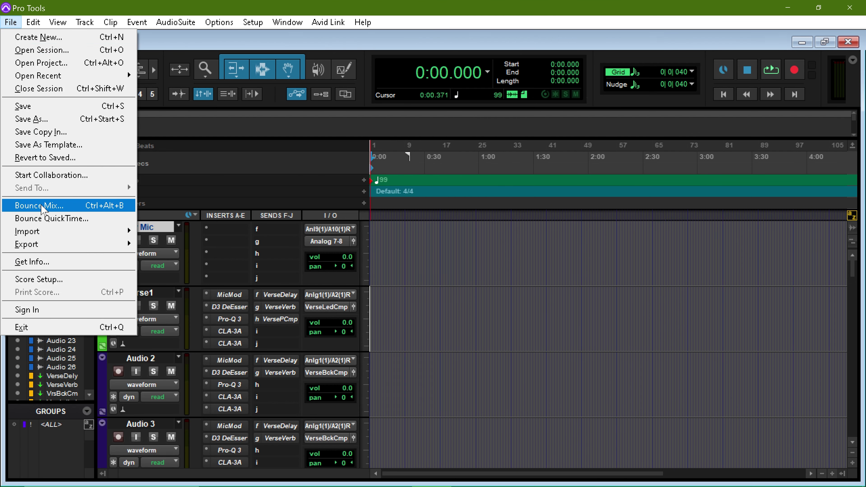
mouse_move(45, 235)
left_click(147, 251)
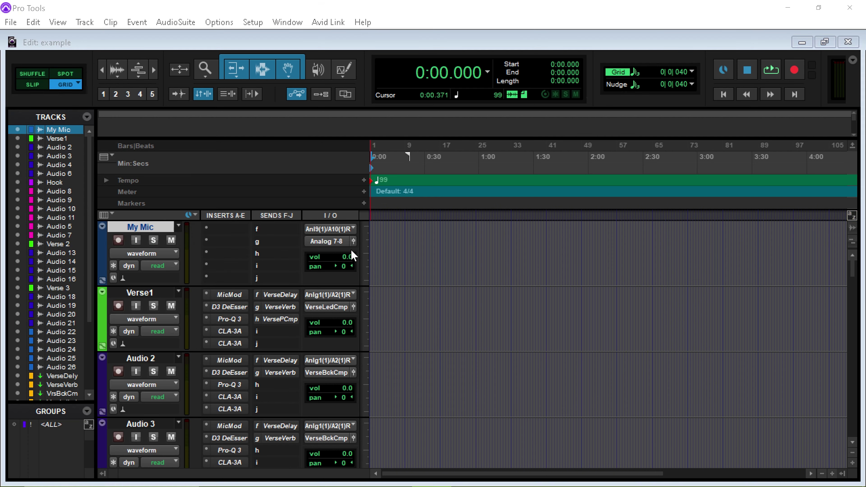
left_click(354, 108)
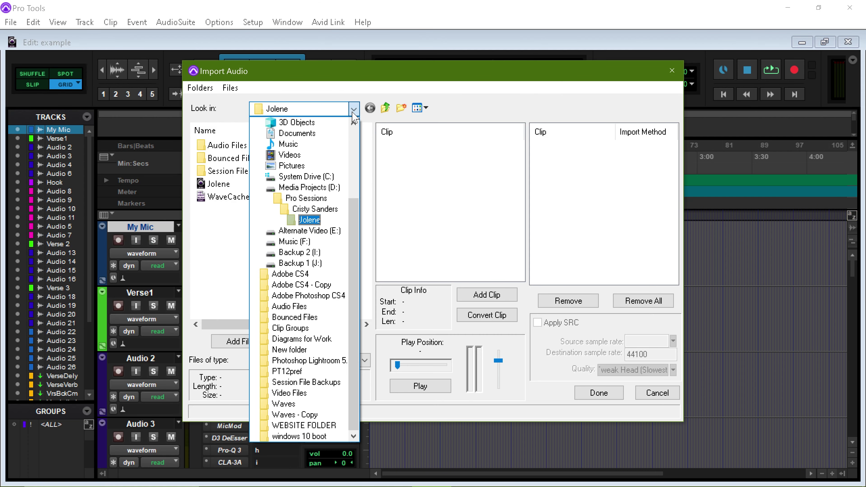
left_click(300, 242)
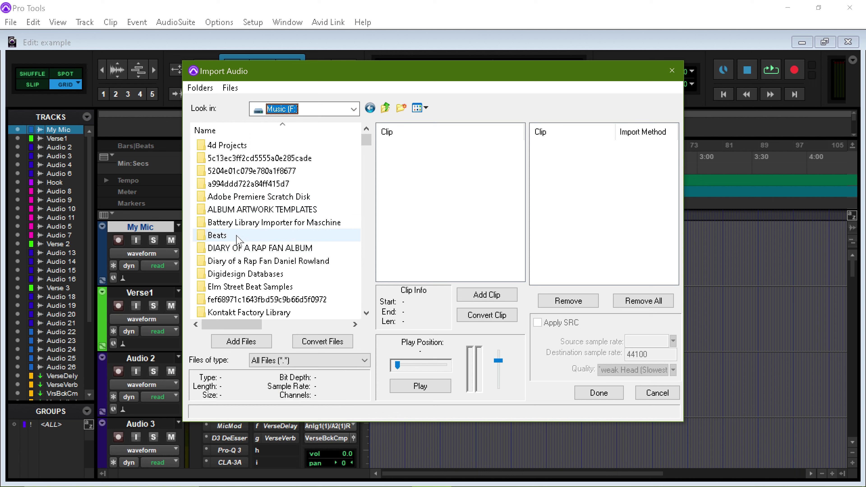
double_click(241, 235)
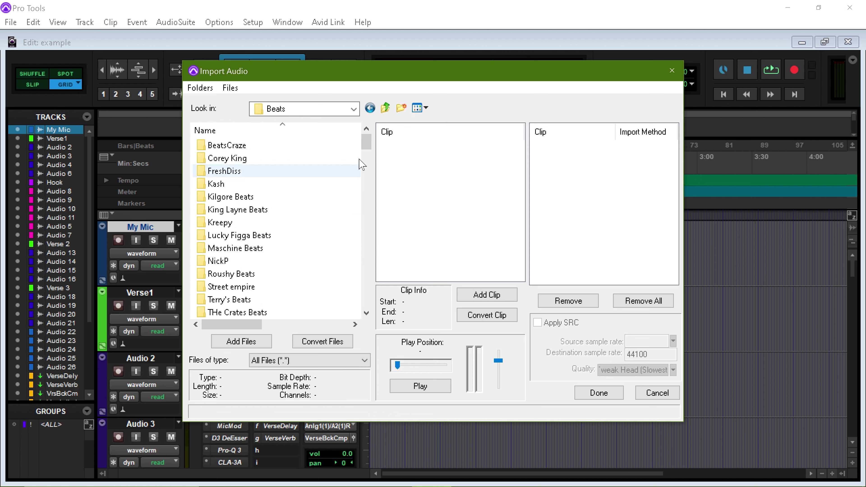
mouse_move(367, 146)
left_mouse_down()
mouse_move(367, 178)
mouse_move(367, 159)
left_mouse_up()
double_click(239, 184)
double_click(276, 184)
- Convert all the brassonthatbounce files into the session's Audio Files folder and import them onto new tracks at Session Start
left_click_drag(292, 223, 242, 141)
left_click(323, 341)
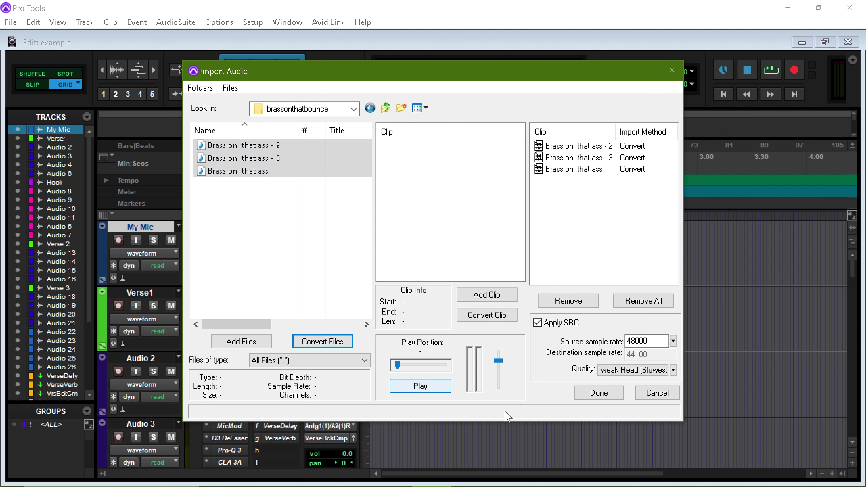
left_click(598, 394)
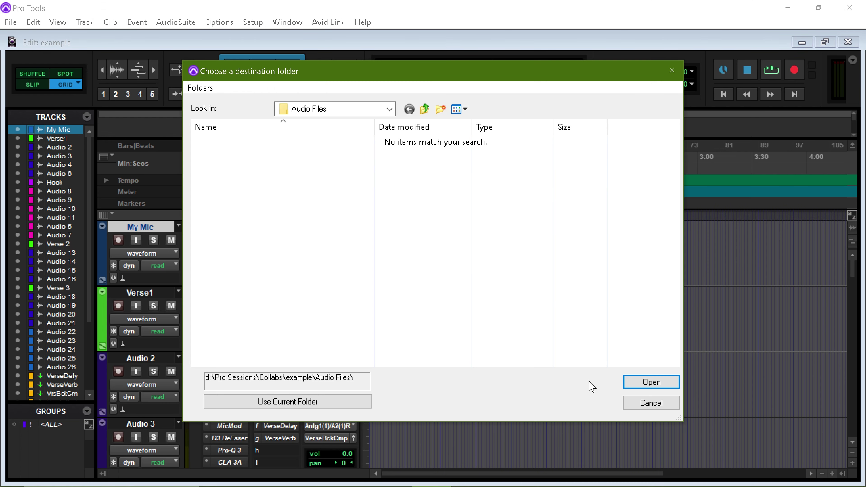
left_click(345, 405)
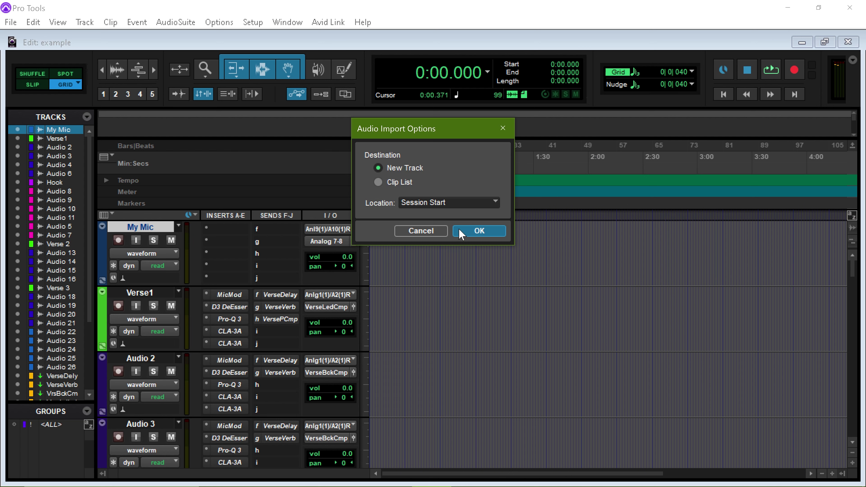
left_click(475, 231)
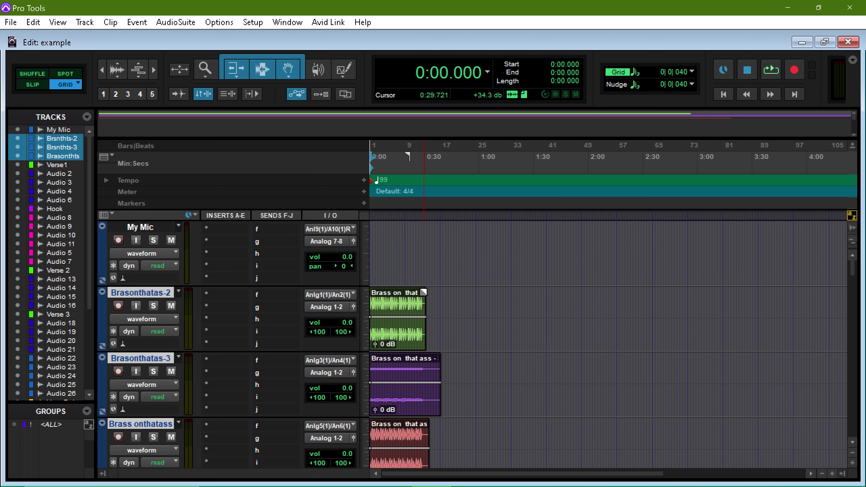
- Route the outputs of the newly imported brass tracks to Analog 7-8
left_click(342, 308)
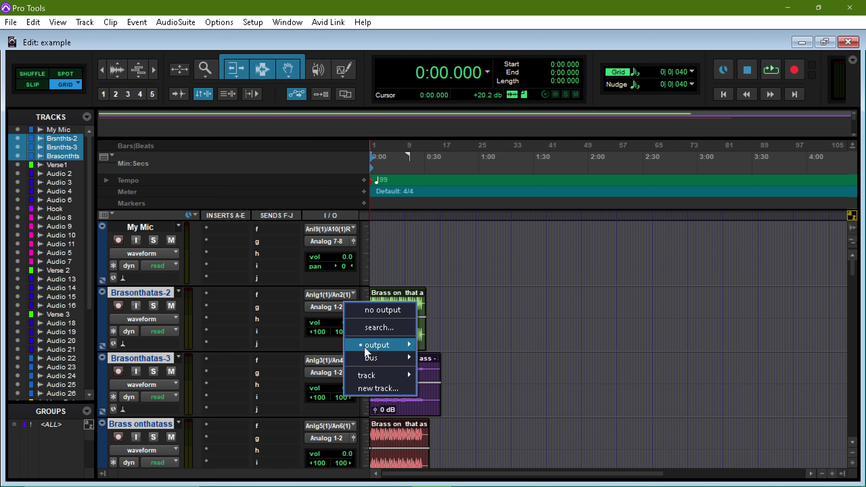
mouse_move(365, 348)
left_click(467, 131)
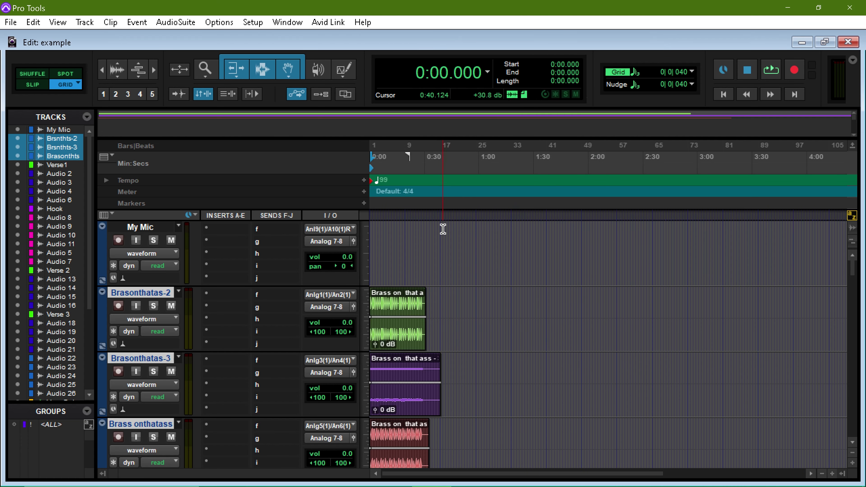
- Play back the imported tracks together from the session start and stop playback
scroll(453, 352, "down", 2)
scroll(447, 335, "up", 2)
key("space")
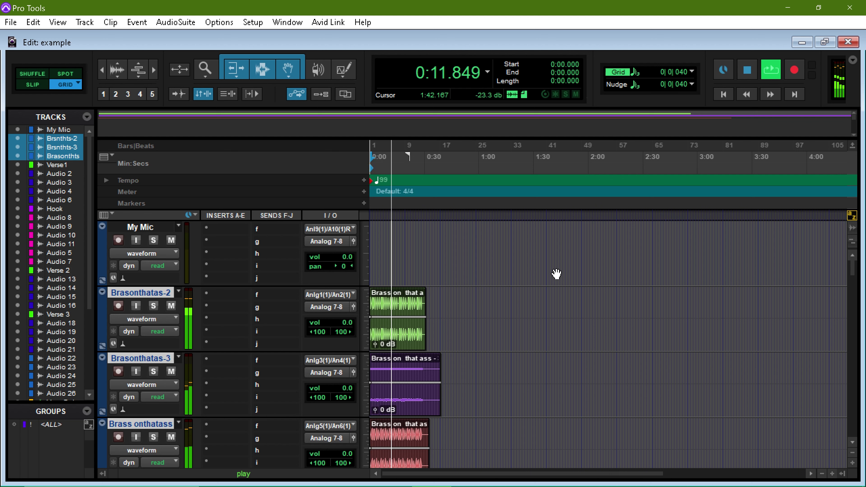
key("space")
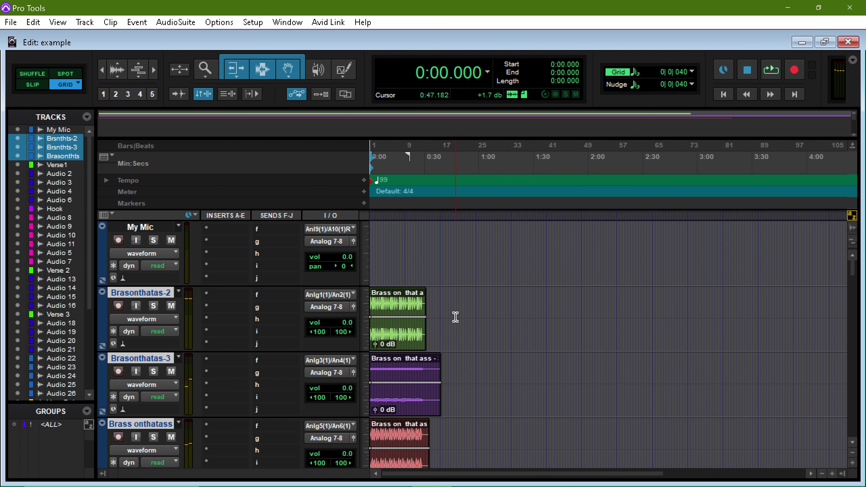
- Examine the imported clips' waveforms and their alignment at a closer timeline zoom
key("t")
key("t")
key("t")
key("t")
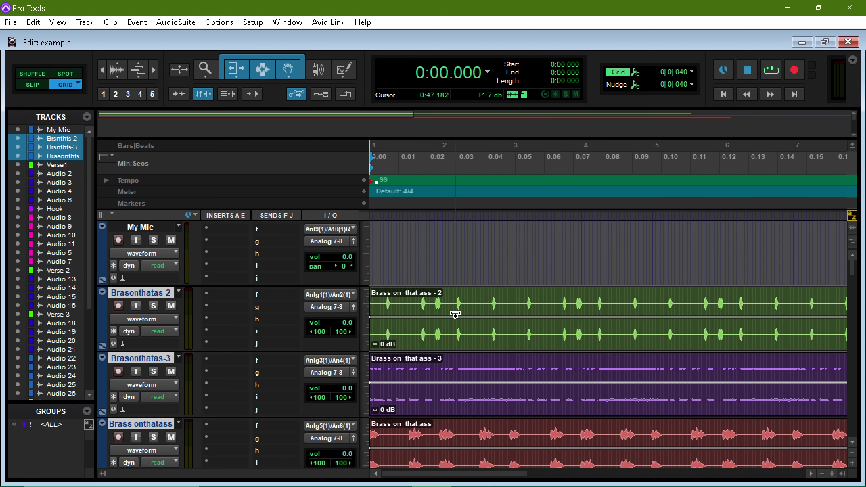
key("r")
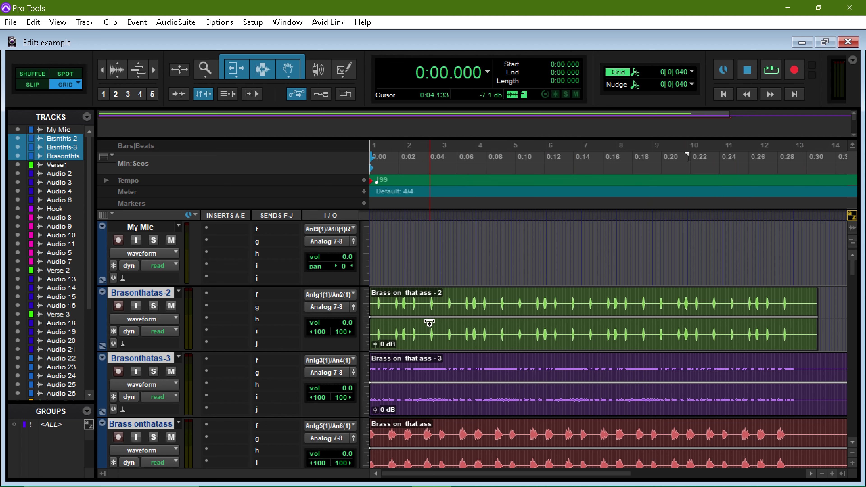
key("r")
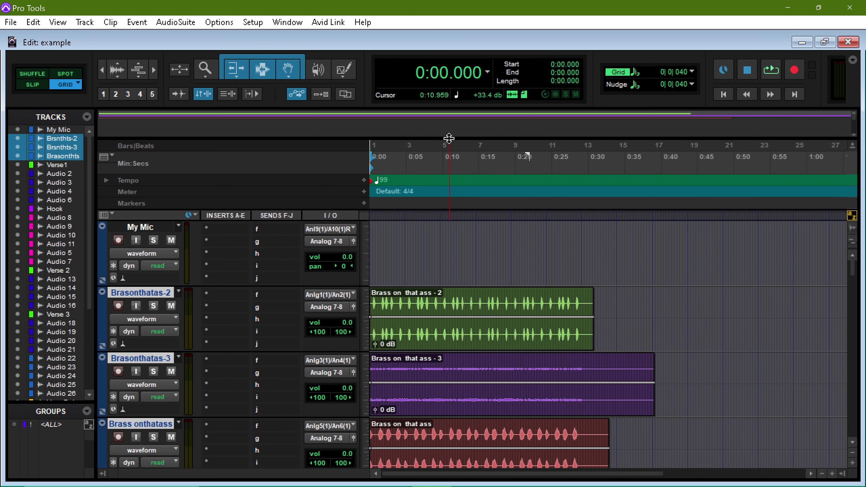
- Review the imported tracks' inserts, sends and faders in the Mix window, then return to the Edit window
key("ctrl+equal")
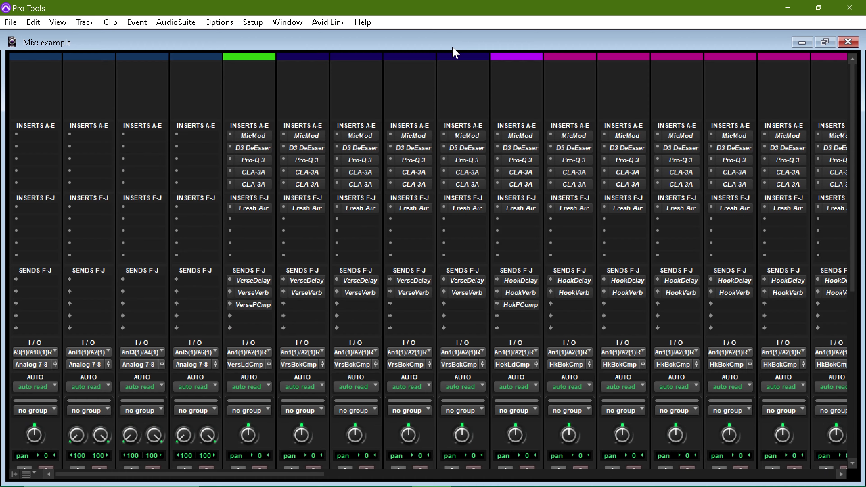
scroll(199, 348, "down", 5)
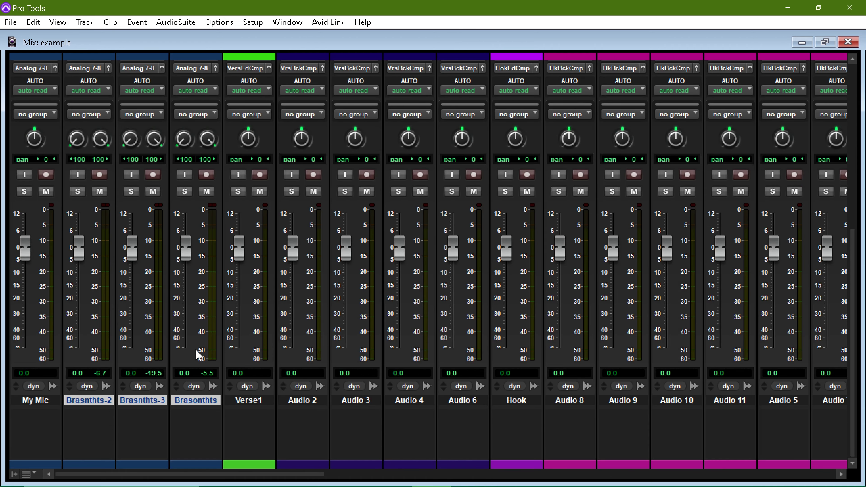
scroll(196, 341, "up", 6)
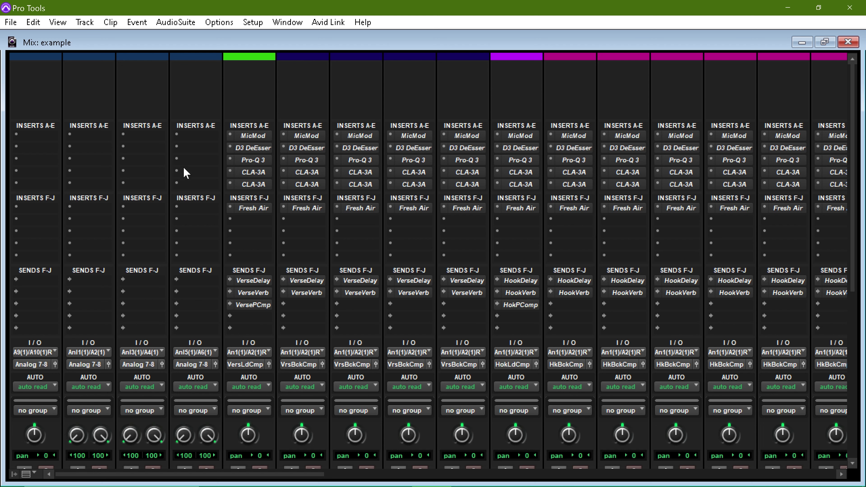
key("ctrl+equal")
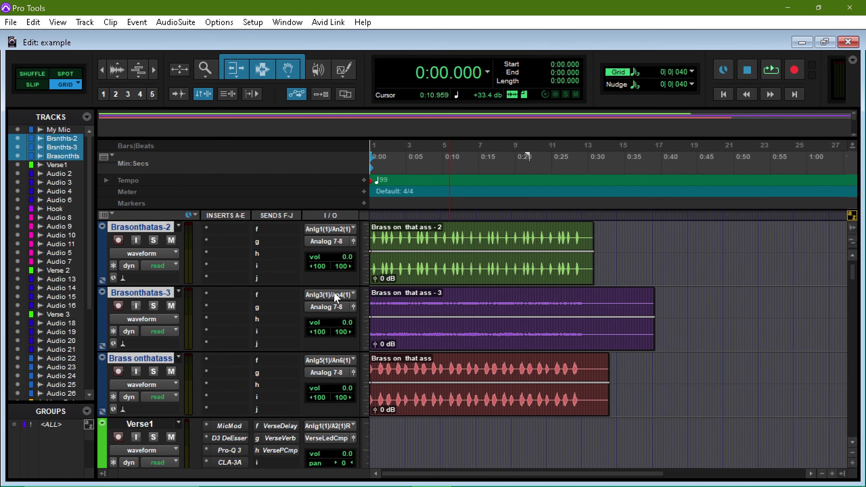
scroll(253, 322, "up", 1)
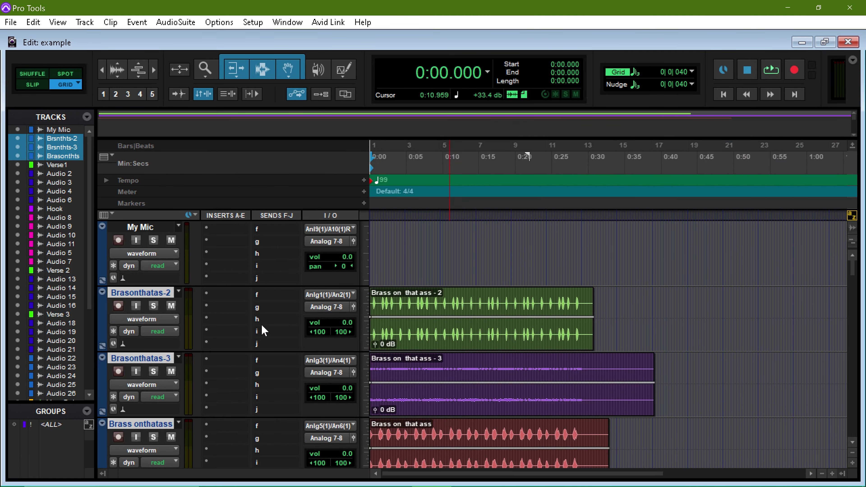
left_click(171, 330)
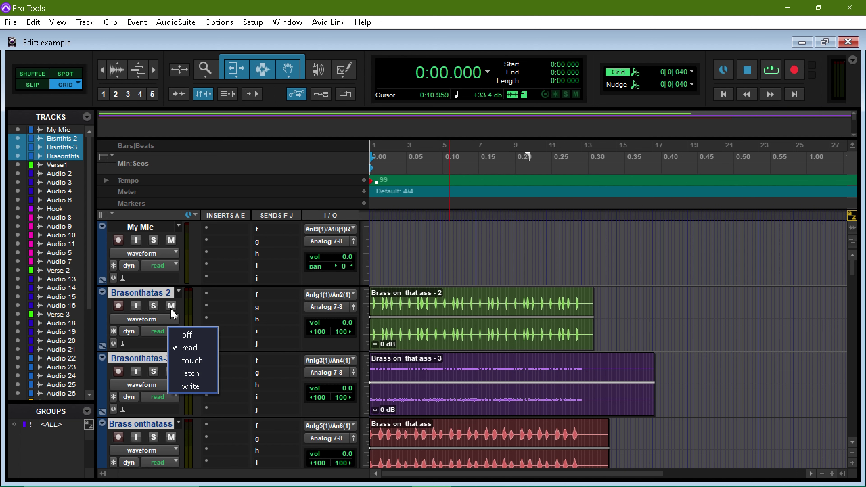
left_click(190, 348)
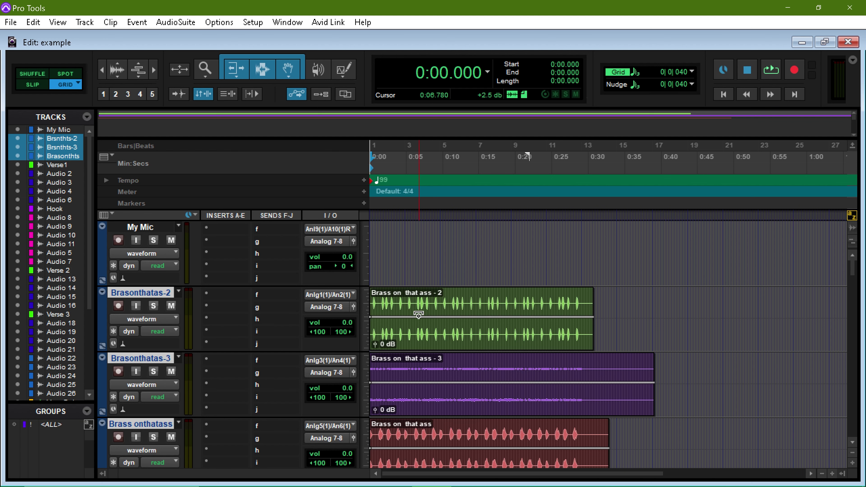
scroll(488, 347, "down", 3)
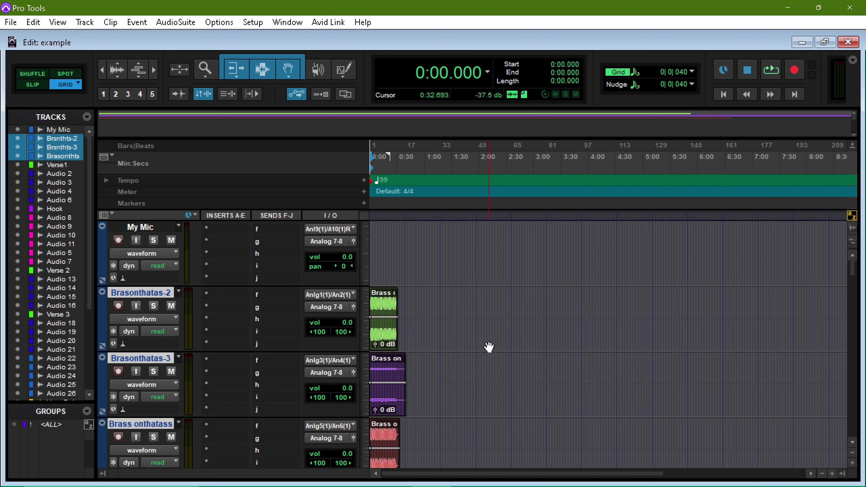
scroll(489, 347, "up", 2)
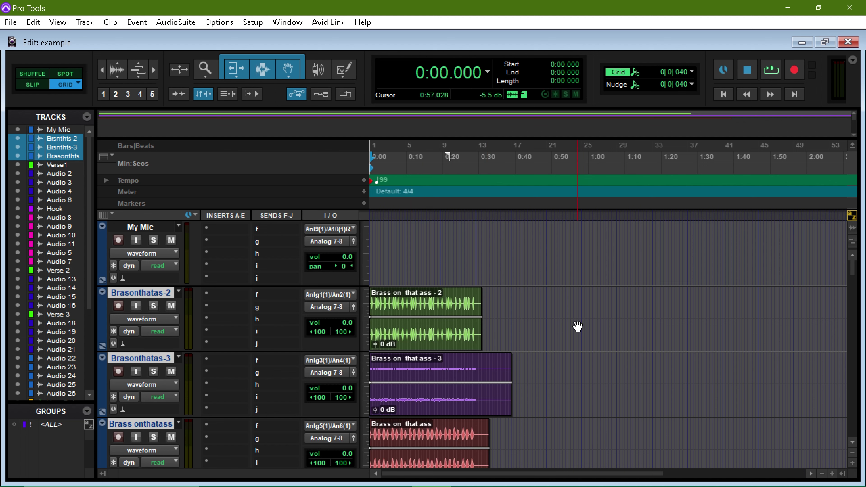
- Examine the three imported brass tracks and the verse and hook tracks below them in the Edit window
scroll(578, 326, "down", 2)
scroll(459, 310, "up", 2)
scroll(495, 373, "down", 3)
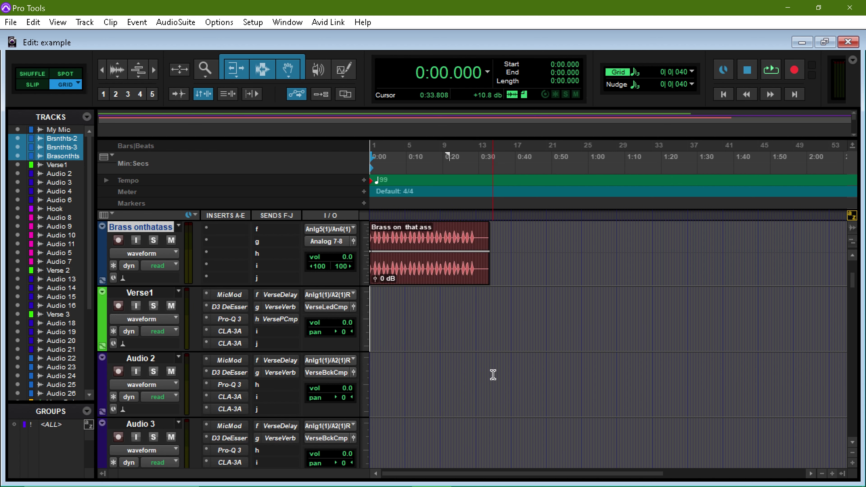
scroll(493, 376, "up", 1)
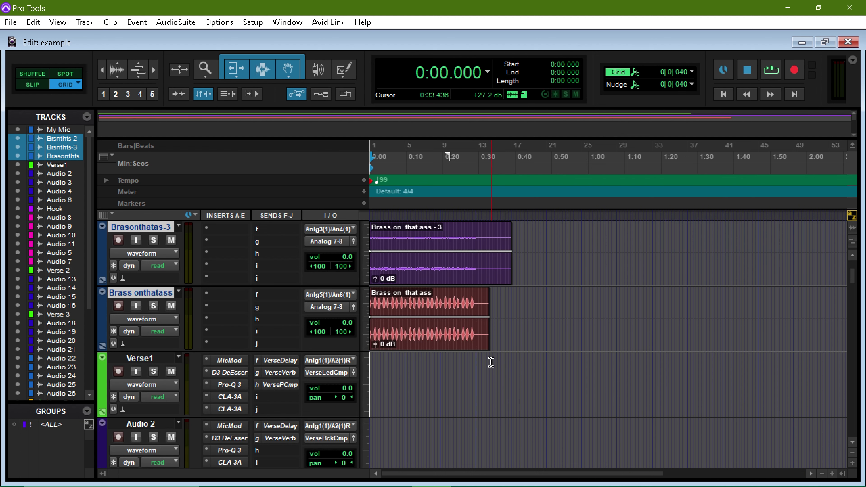
scroll(491, 362, "up", 3)
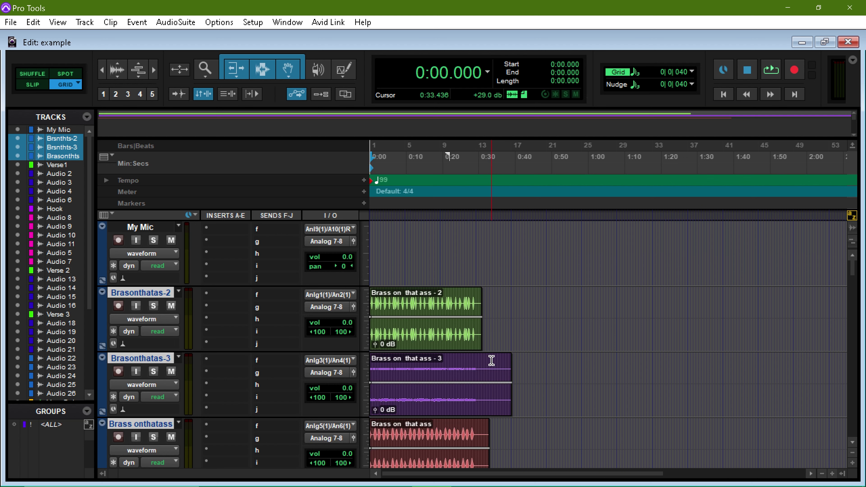
scroll(491, 361, "down", 5)
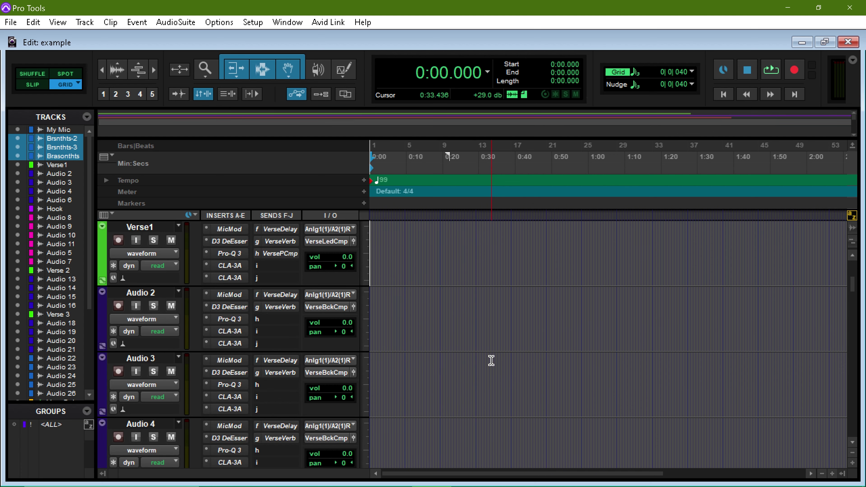
scroll(492, 360, "up", 5)
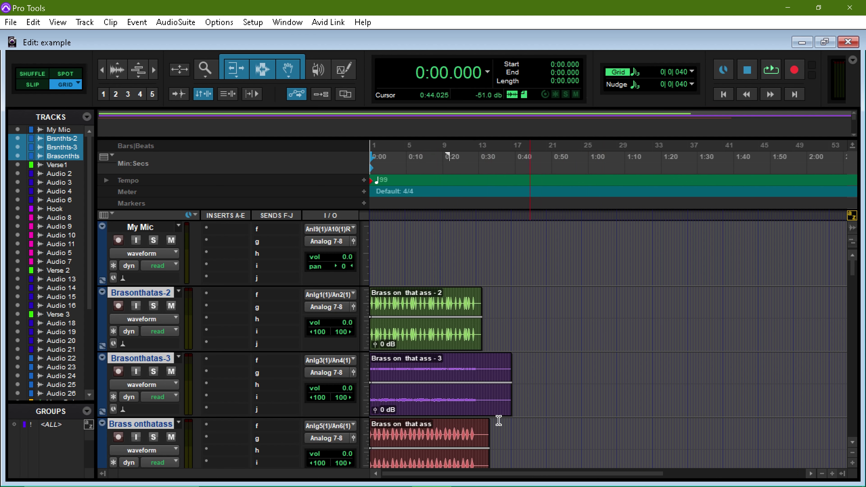
scroll(546, 420, "down", 5)
scroll(552, 418, "down", 2)
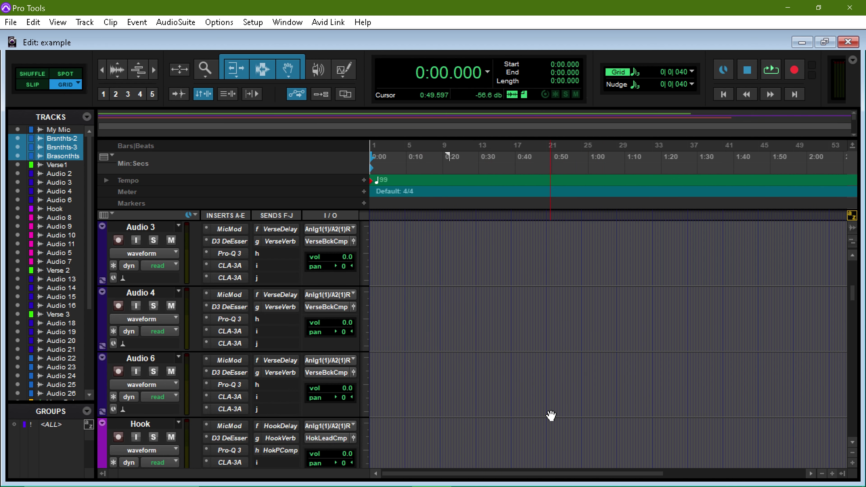
scroll(551, 414, "up", 6)
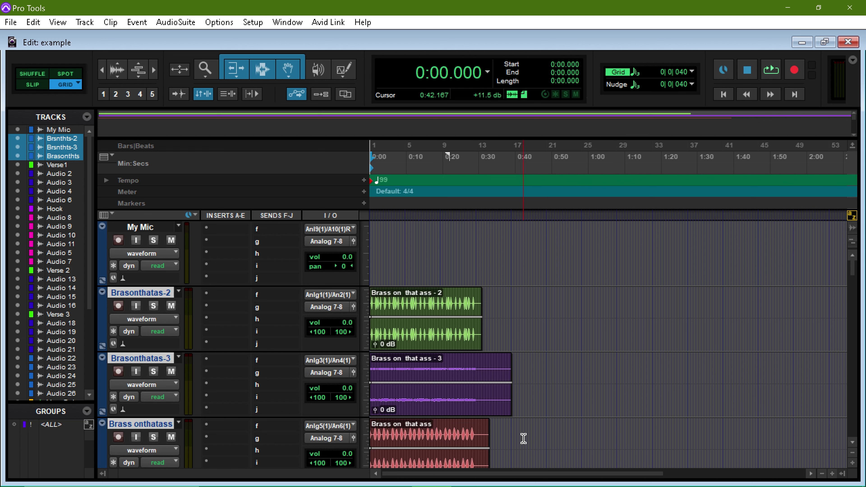
scroll(523, 430, "down", 3)
scroll(522, 429, "up", 3)
scroll(525, 429, "down", 2)
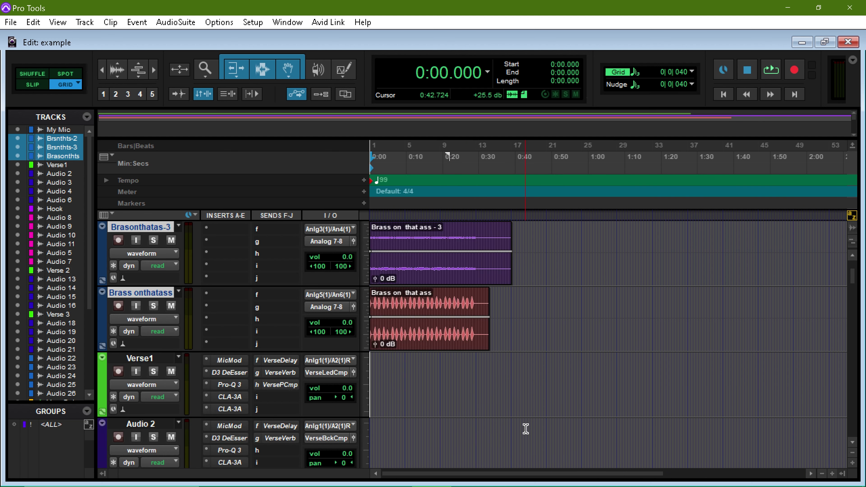
scroll(526, 430, "up", 2)
scroll(526, 429, "down", 2)
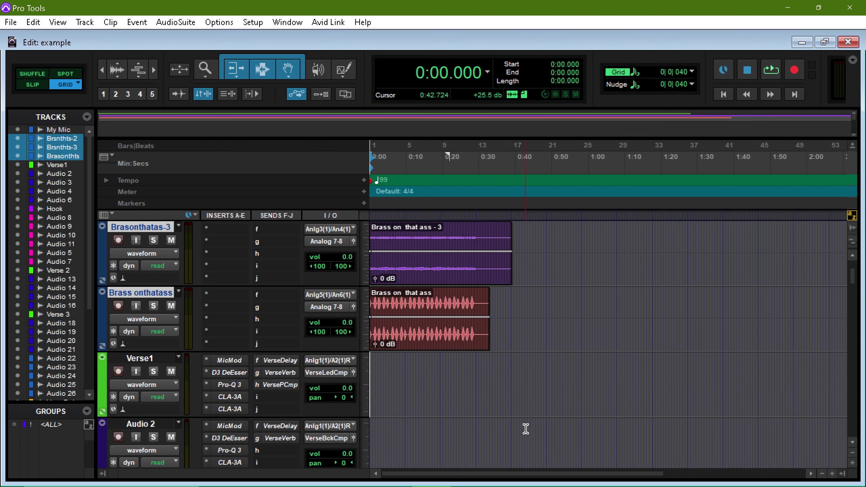